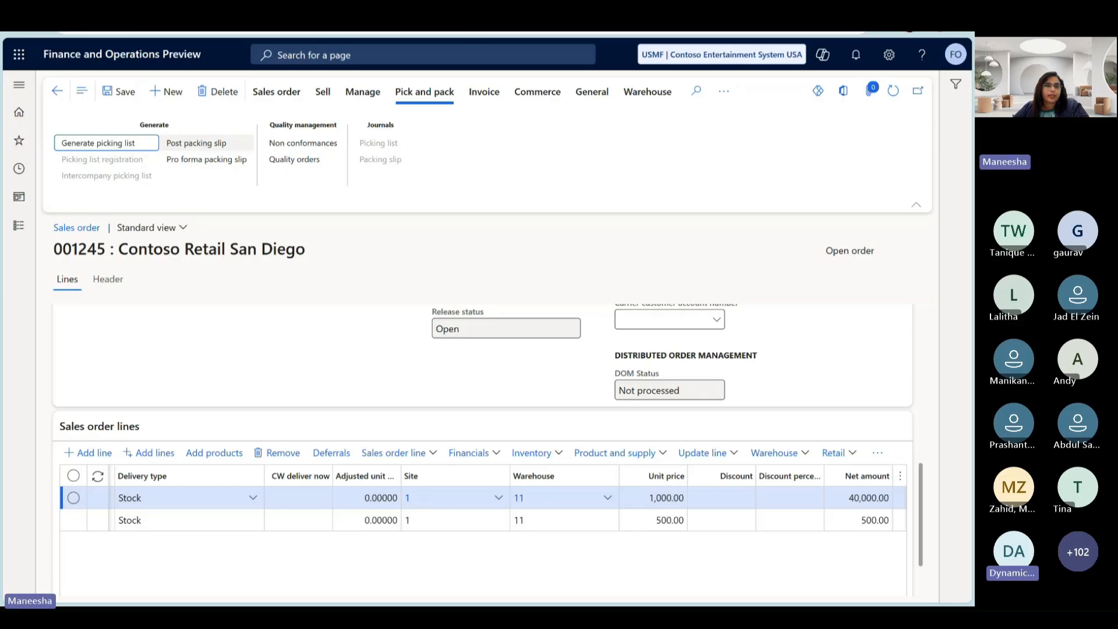
- Open packing slip posting for the Contoso Retail San Diego order and review the update quantities of the HP laptop and Installation services lines
{"action": "left_click", "coordinate": [189, 144]}
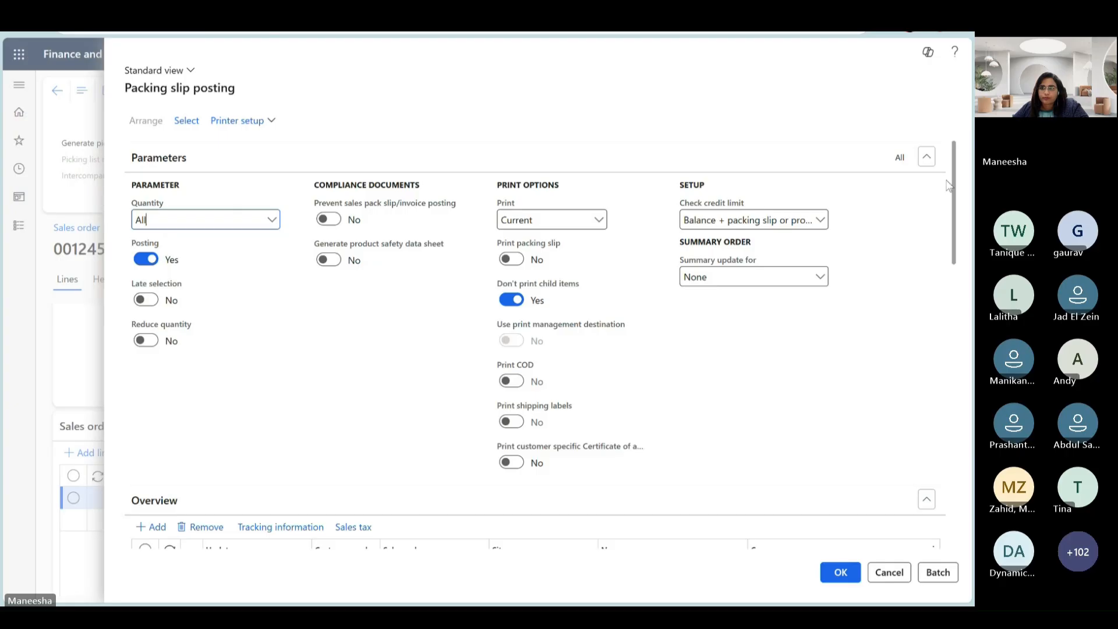
{"action": "scroll", "coordinate": [930, 242], "scroll_direction": "down", "scroll_amount": 5}
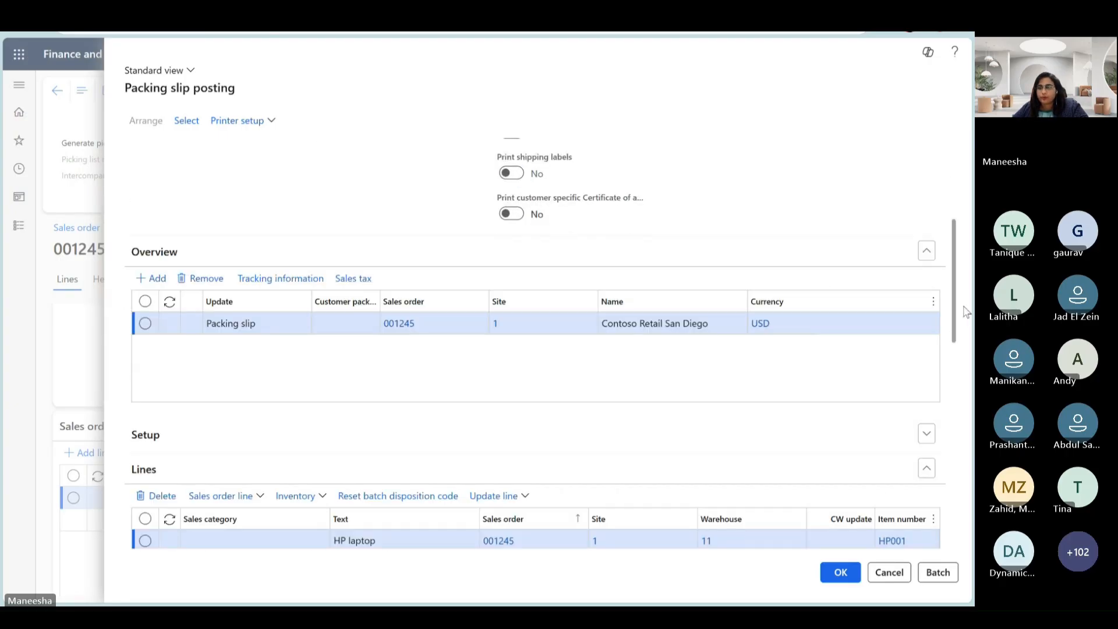
{"action": "scroll", "coordinate": [958, 307], "scroll_direction": "down", "scroll_amount": 2}
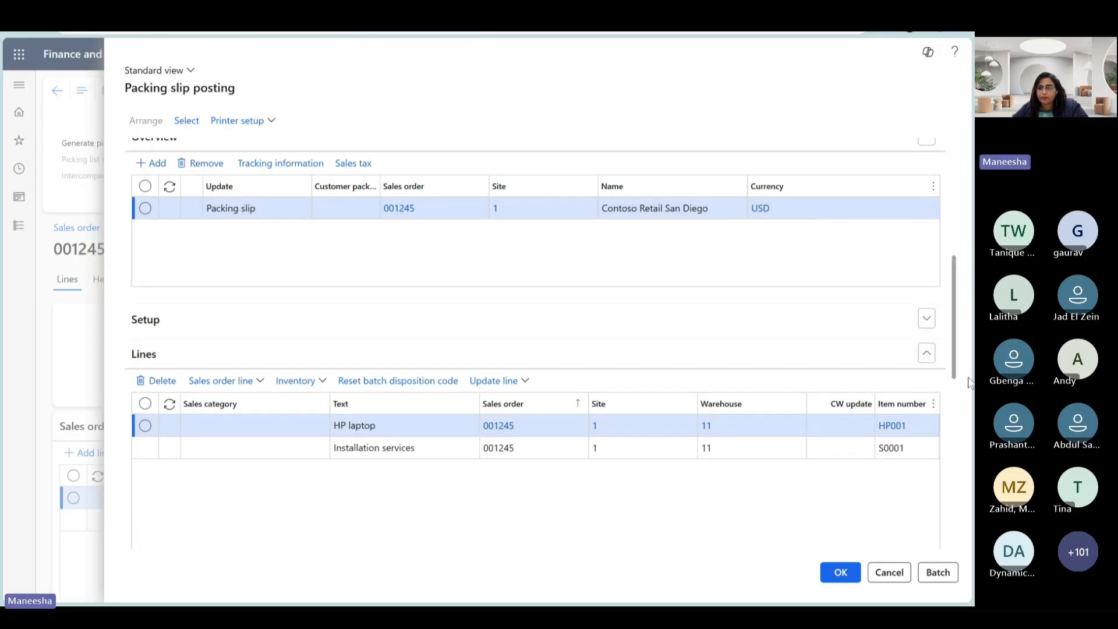
{"action": "scroll", "coordinate": [930, 401], "scroll_direction": "down", "scroll_amount": 3}
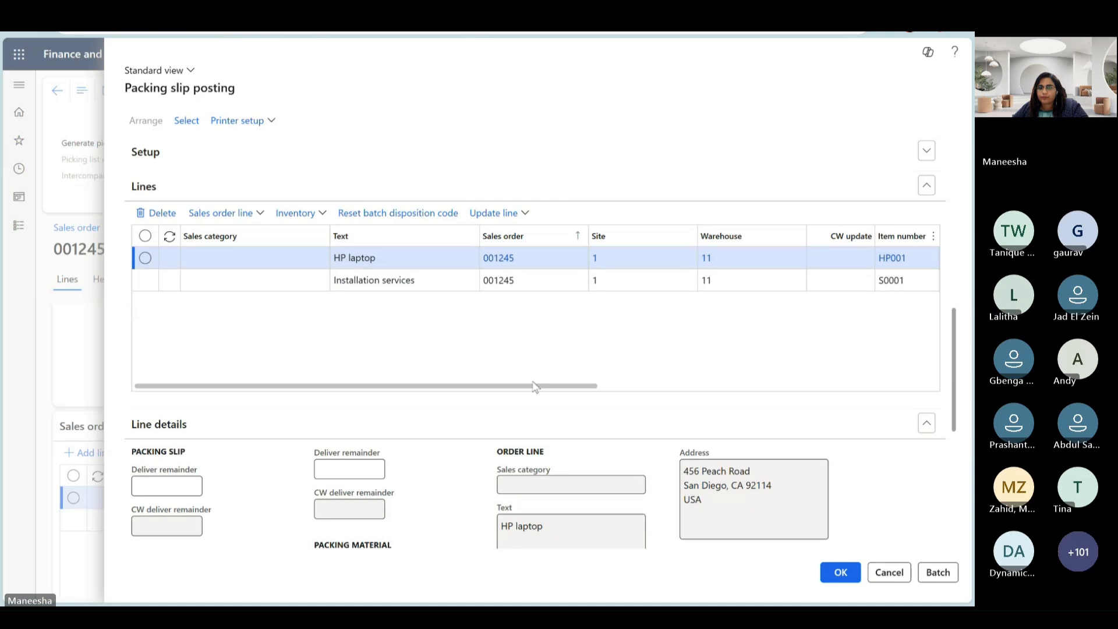
{"action": "left_click_drag", "start_coordinate": [534, 388], "coordinate": [717, 426]}
{"action": "left_click", "coordinate": [714, 259]}
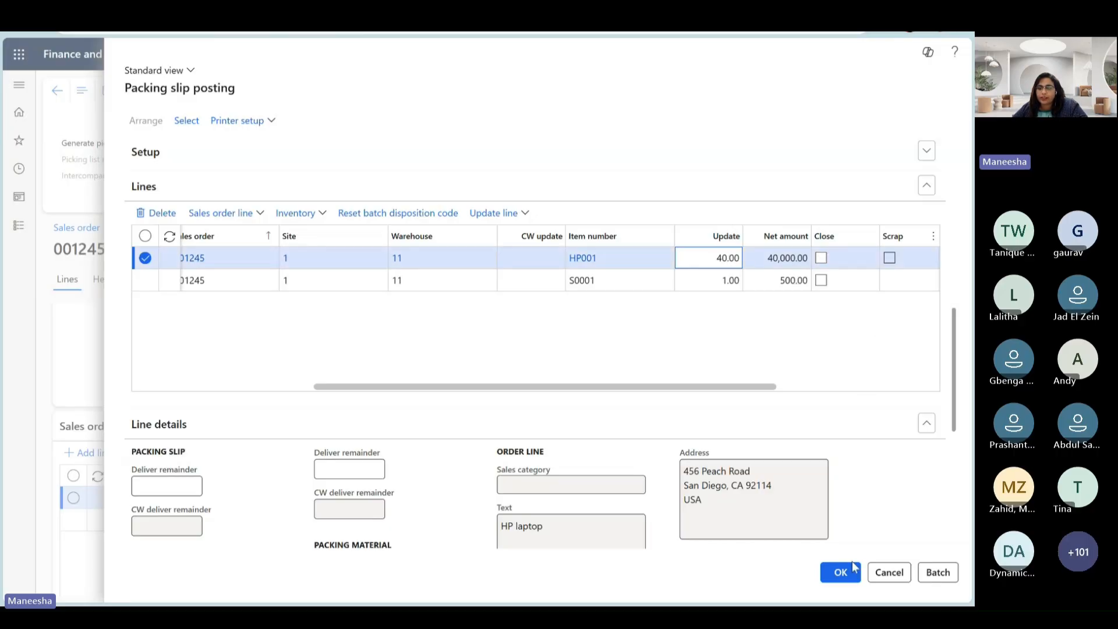
{"action": "left_click", "coordinate": [867, 364]}
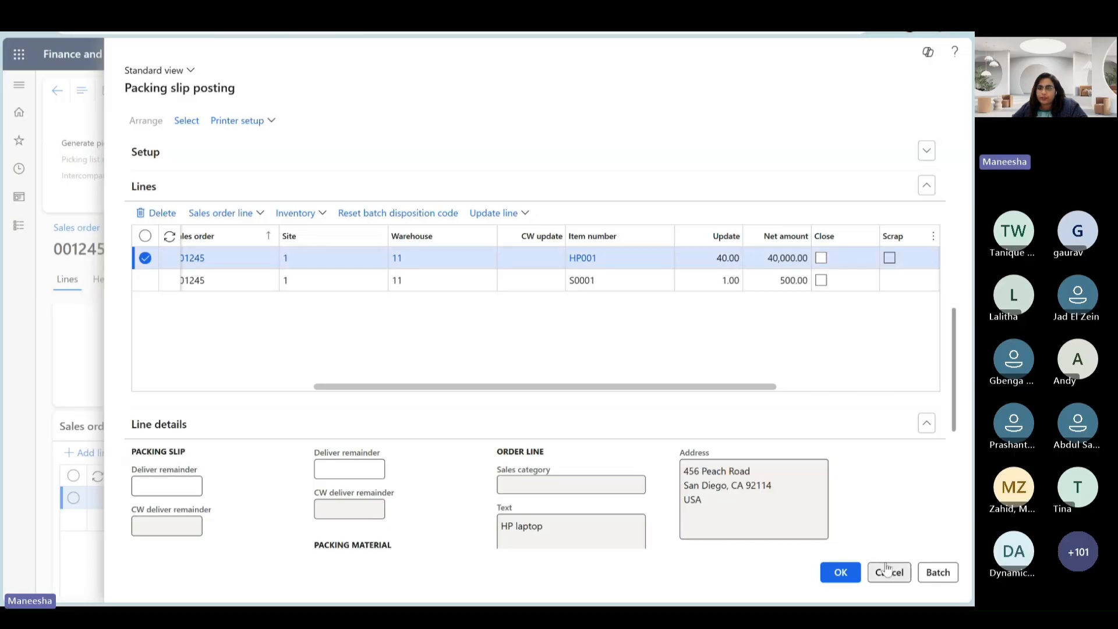
{"action": "scroll", "coordinate": [818, 367], "scroll_direction": "down", "scroll_amount": 1}
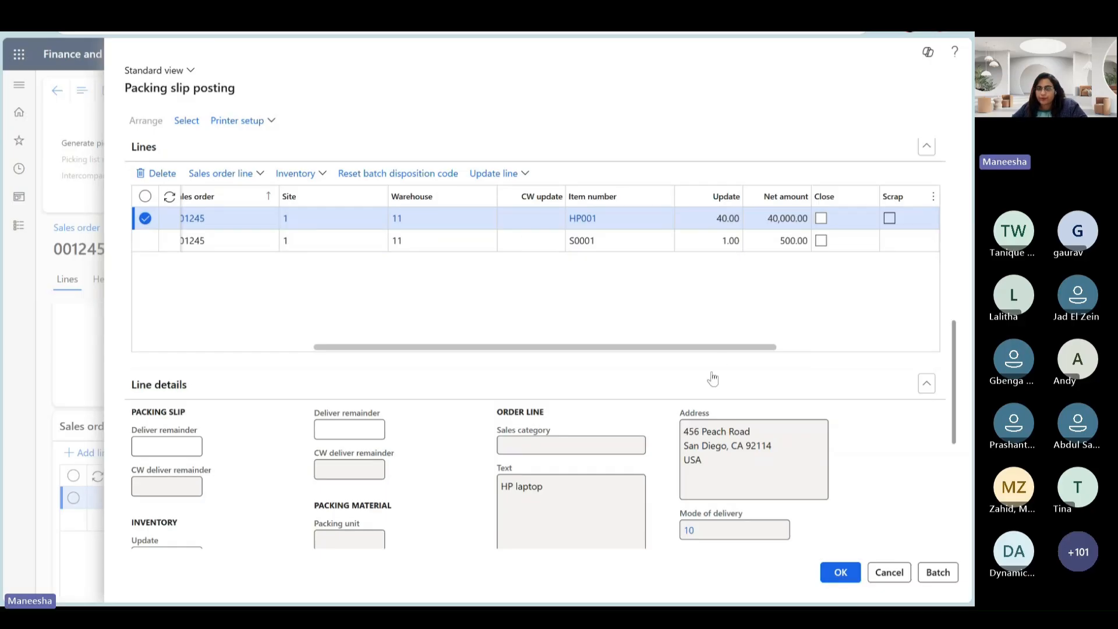
{"action": "left_click_drag", "start_coordinate": [724, 347], "coordinate": [190, 303]}
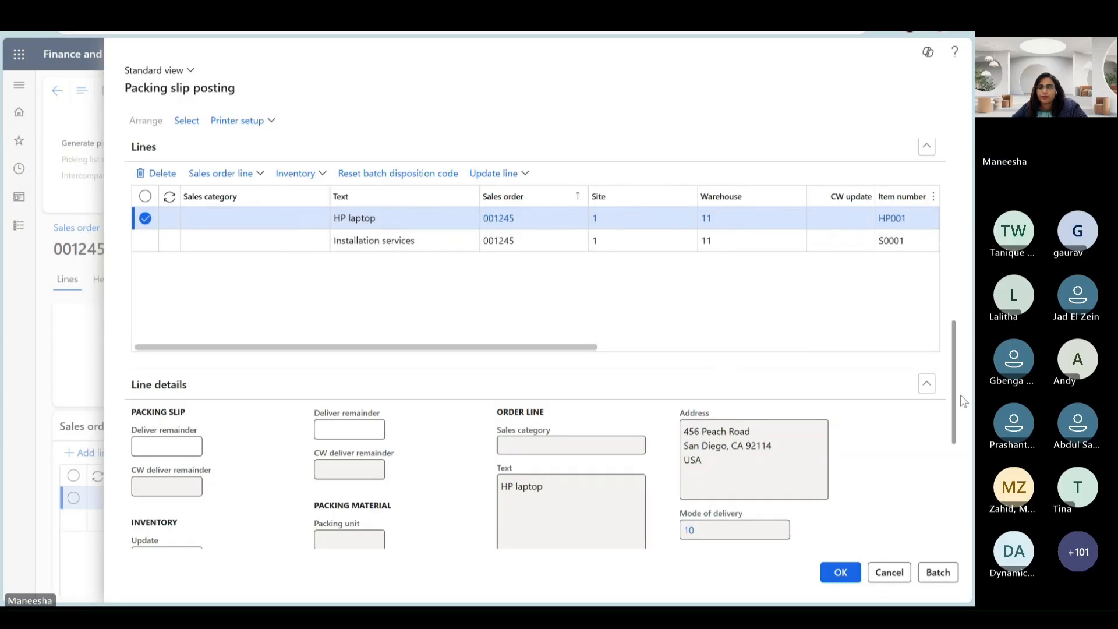
{"action": "left_click_drag", "start_coordinate": [963, 402], "coordinate": [965, 316]}
{"action": "scroll", "coordinate": [965, 316], "scroll_direction": "down", "scroll_amount": 3}
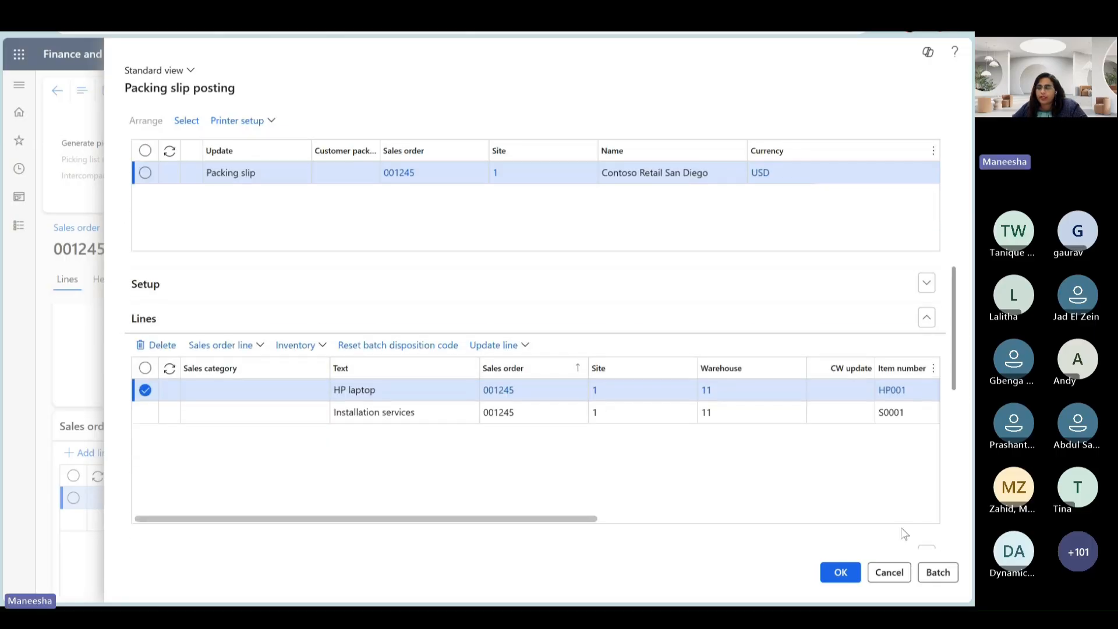
- Try to post the packing slip for the HP001 order without printing it, and close the issue help
{"action": "left_click", "coordinate": [830, 573]}
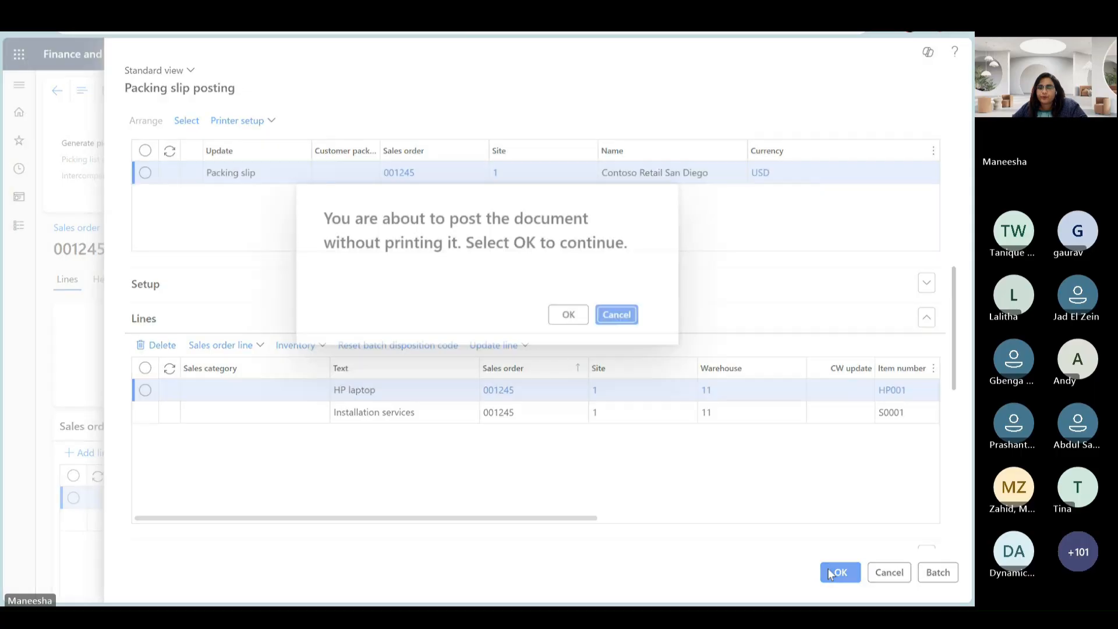
{"action": "left_click", "coordinate": [565, 315]}
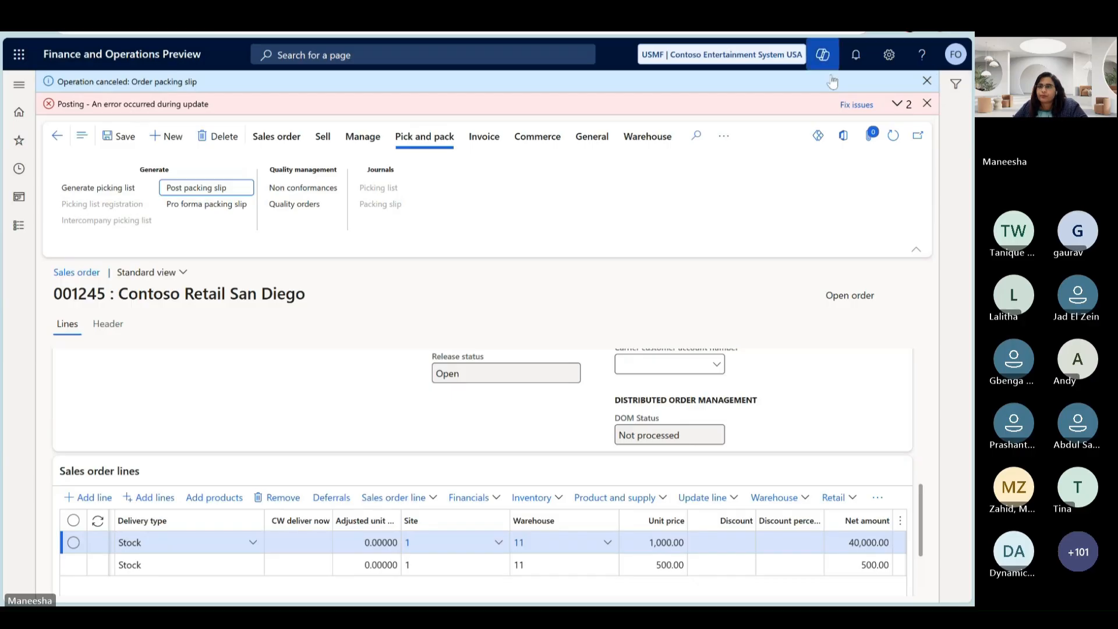
{"action": "left_click", "coordinate": [886, 105]}
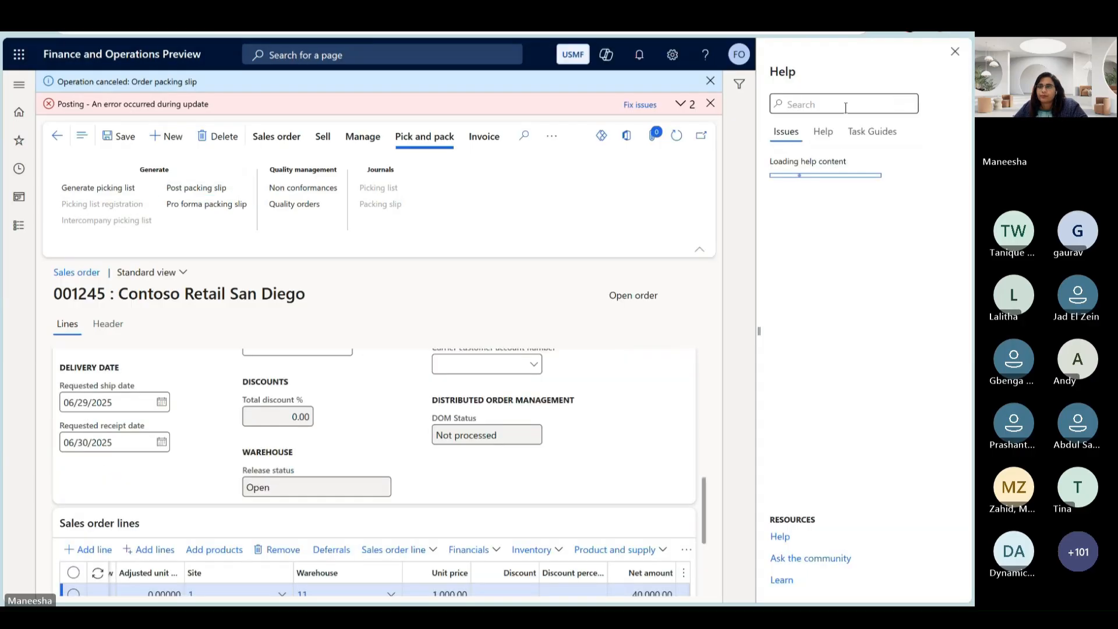
{"action": "left_click", "coordinate": [955, 51]}
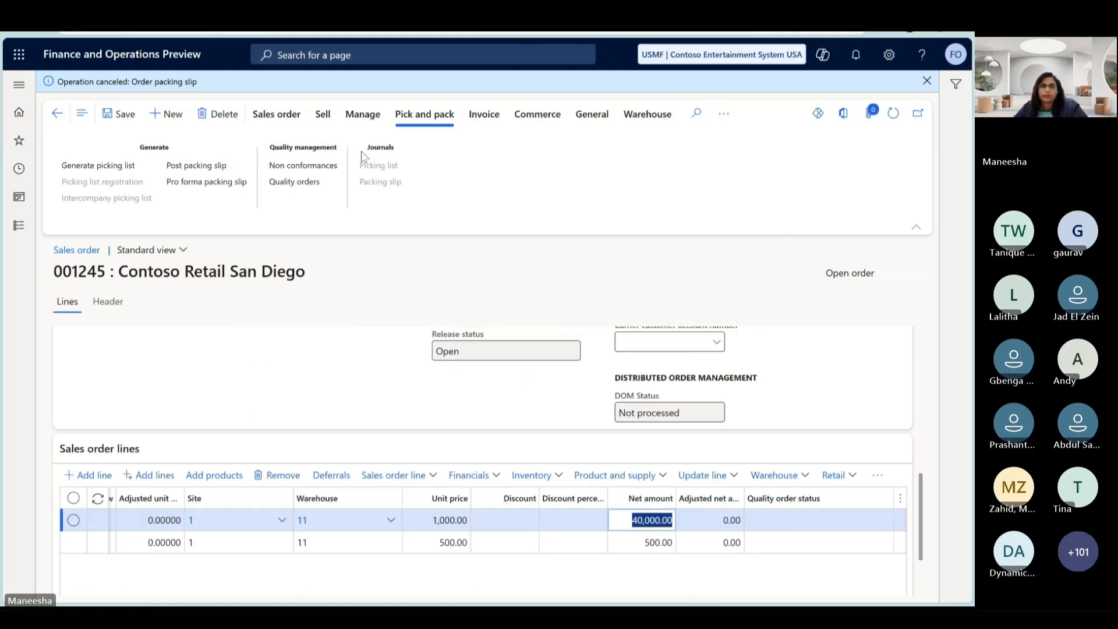
- Retry posting the packing slip with quantity All and no printed document
{"action": "left_click", "coordinate": [199, 167]}
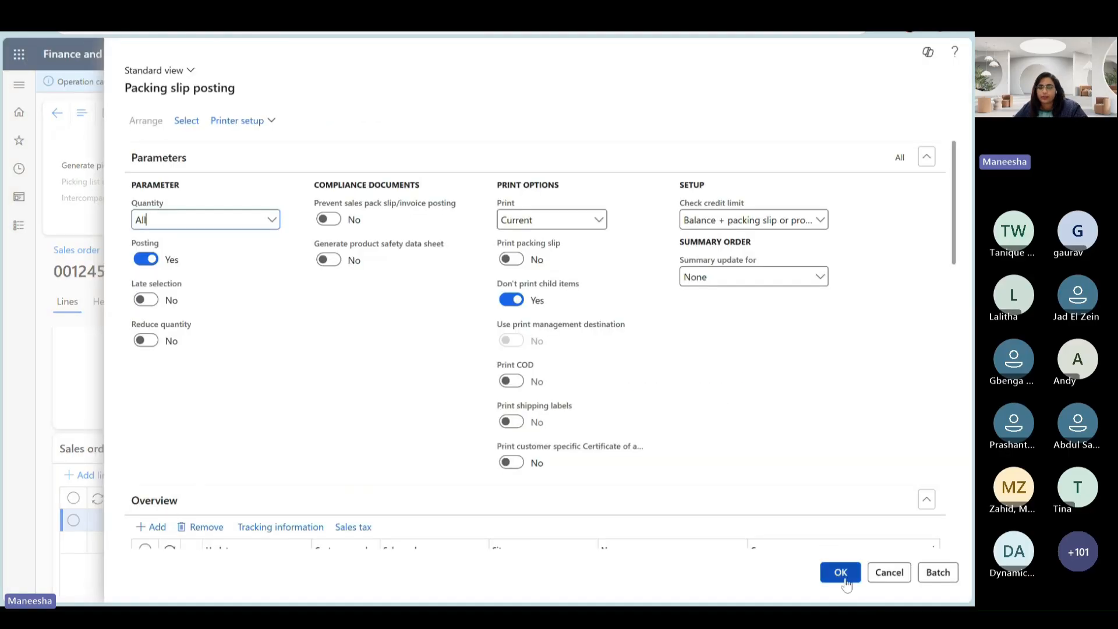
{"action": "left_click", "coordinate": [840, 572]}
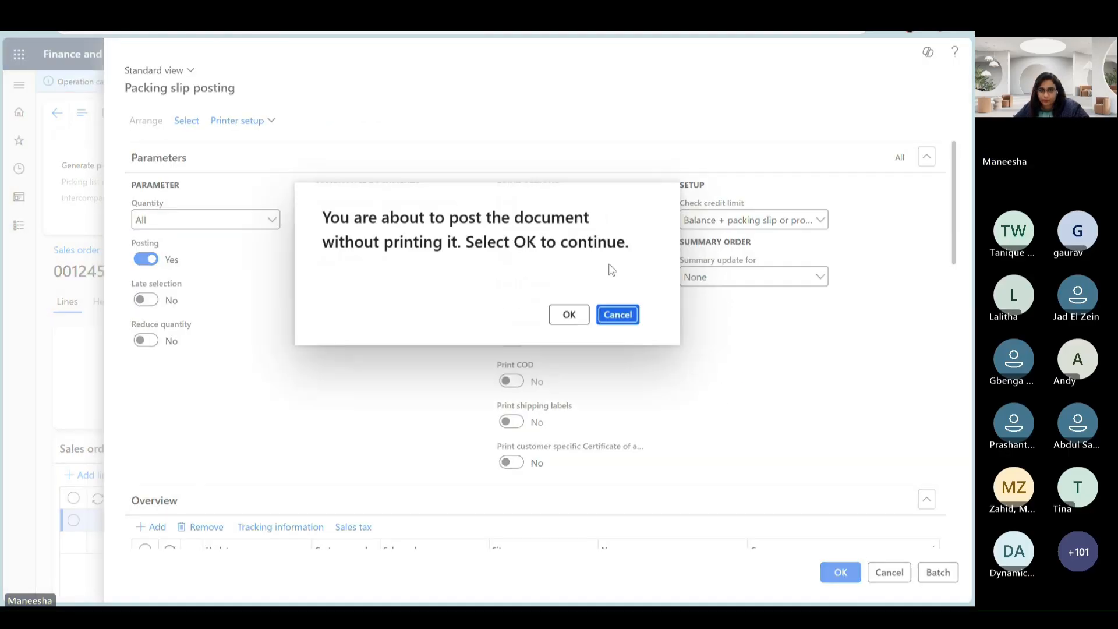
{"action": "left_click", "coordinate": [571, 315]}
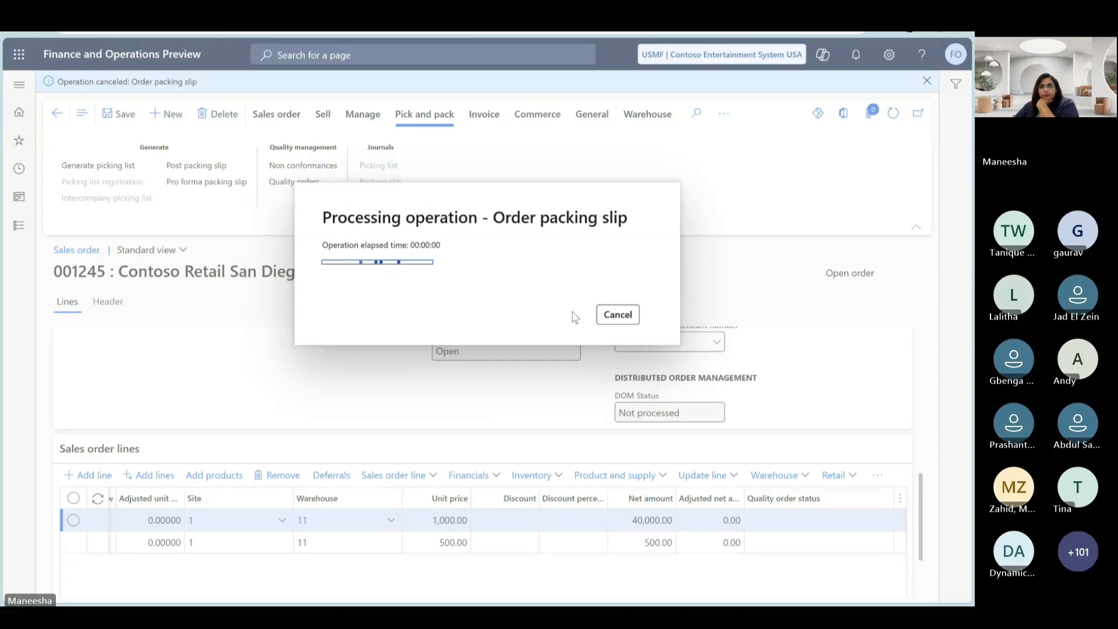
- Read the message details of the packing slip posting error, and dismiss the error and its details
{"action": "left_click", "coordinate": [897, 104]}
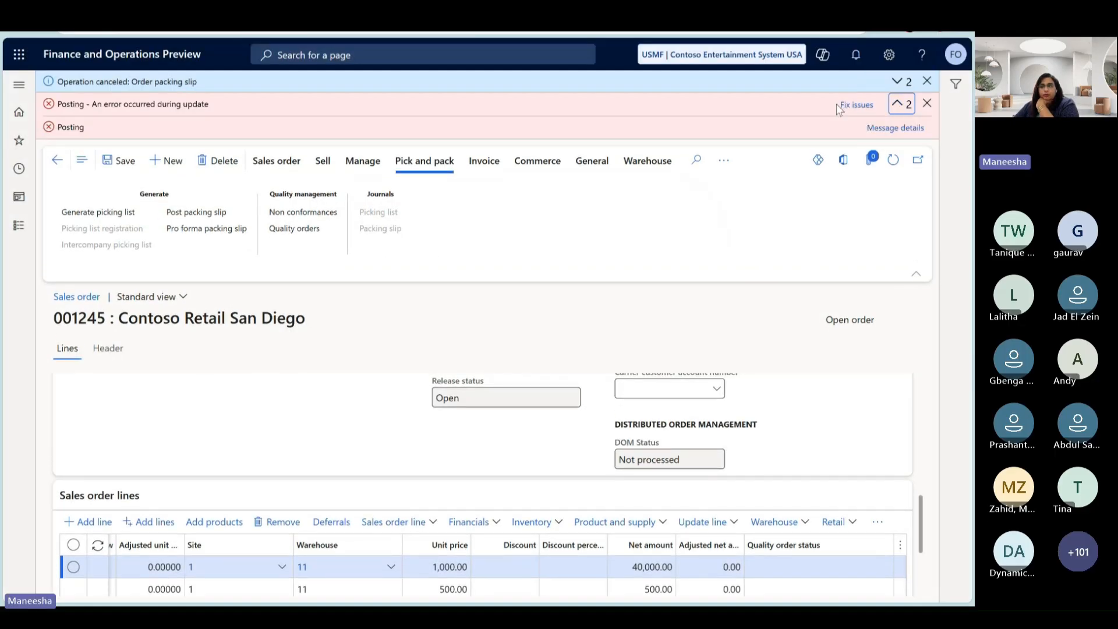
{"action": "left_click", "coordinate": [851, 104]}
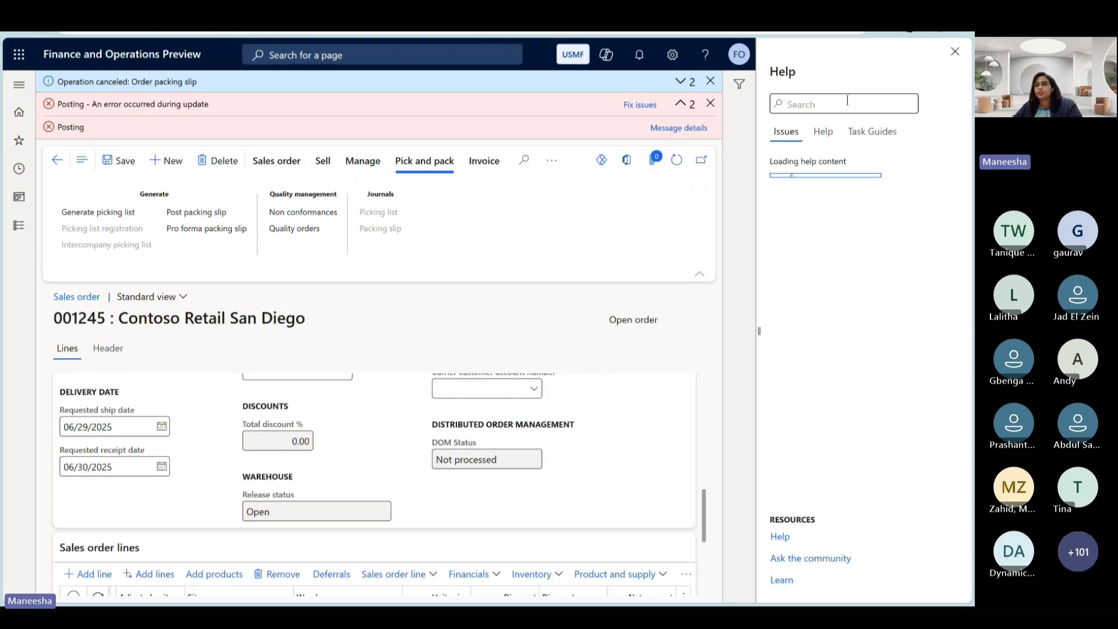
{"action": "left_click", "coordinate": [670, 129]}
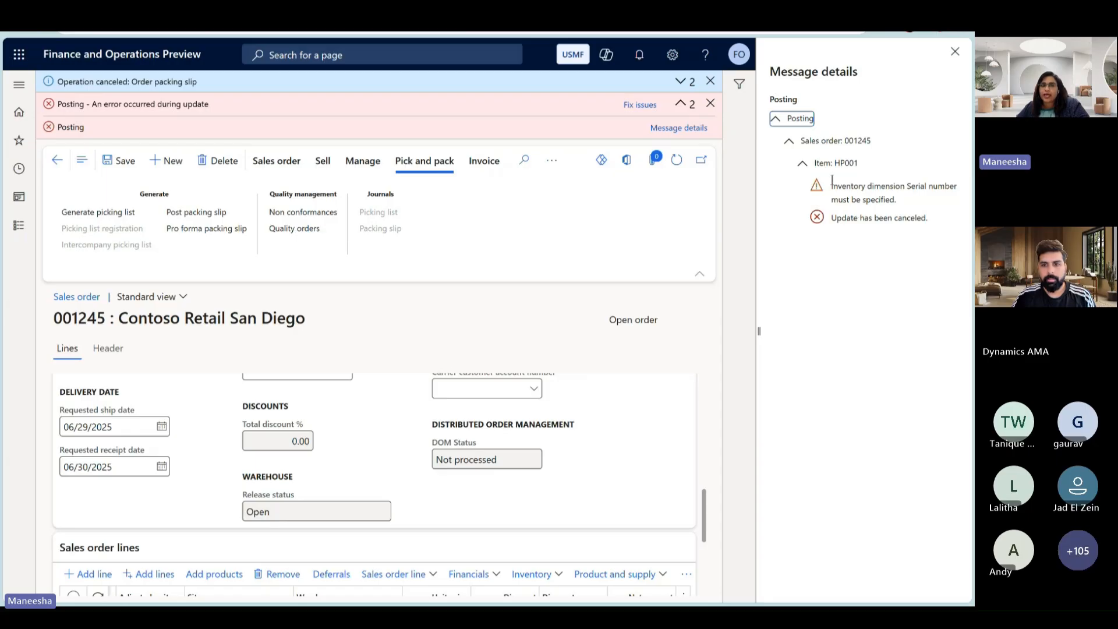
{"action": "left_click", "coordinate": [711, 104]}
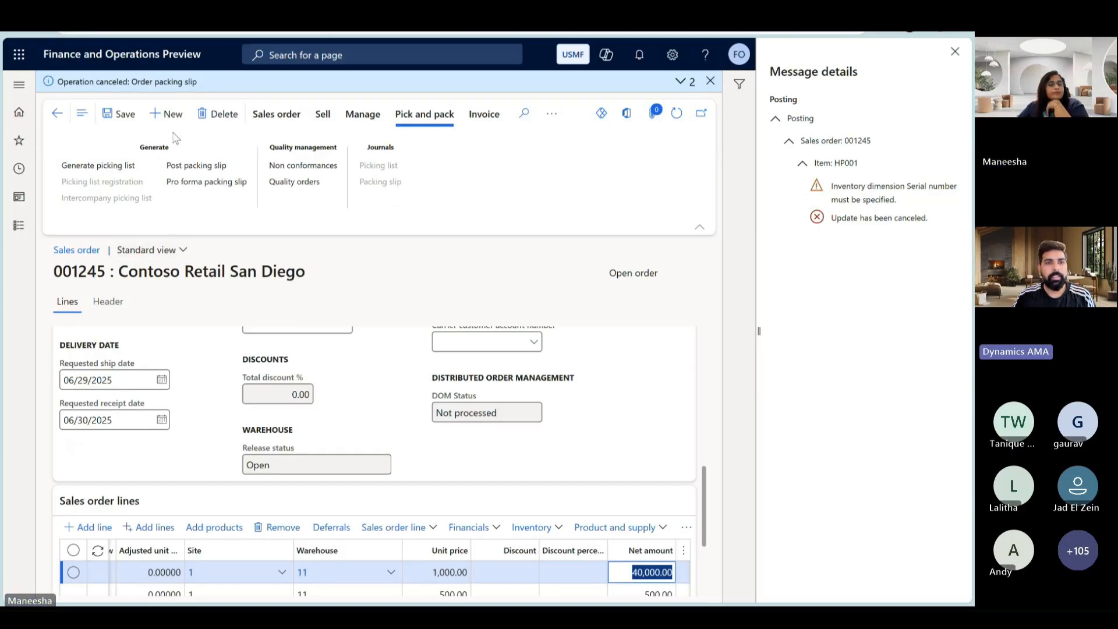
{"action": "left_click", "coordinate": [950, 56]}
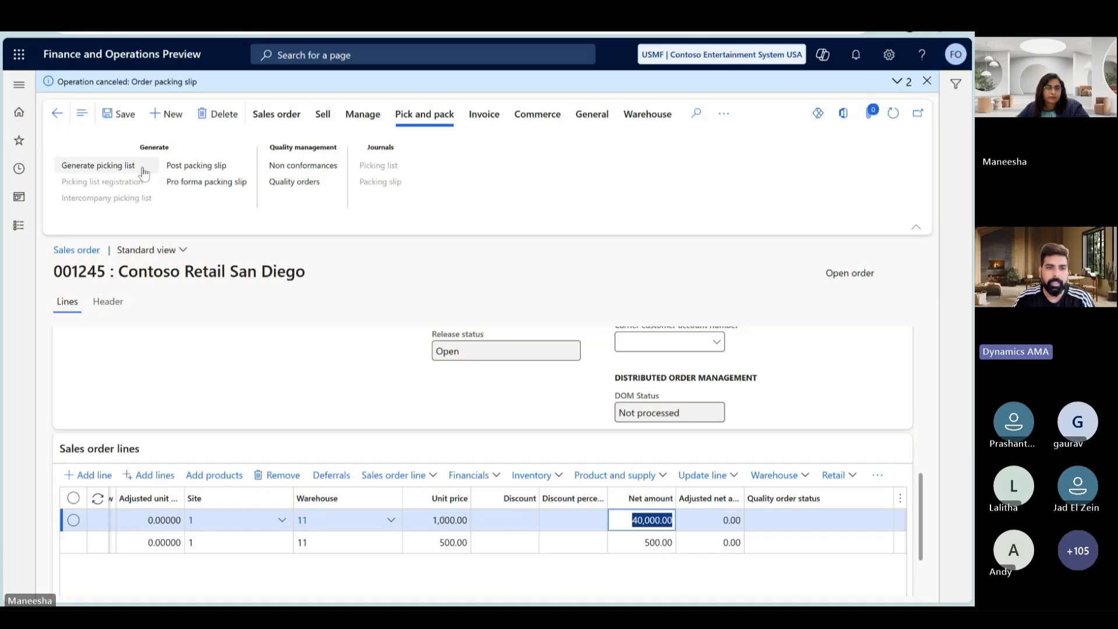
- Reopen packing slip posting, check the HP laptop line's update quantity, and start Pick for that line
{"action": "left_click", "coordinate": [178, 167]}
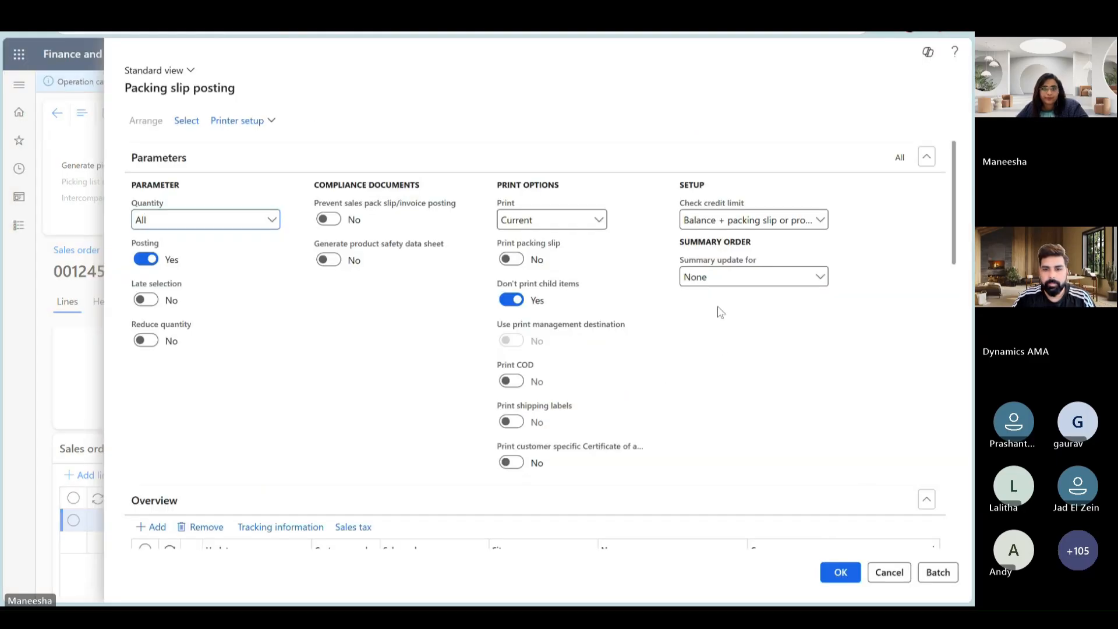
{"action": "scroll", "coordinate": [724, 384], "scroll_direction": "down", "scroll_amount": 5}
{"action": "scroll", "coordinate": [724, 385], "scroll_direction": "down", "scroll_amount": 2}
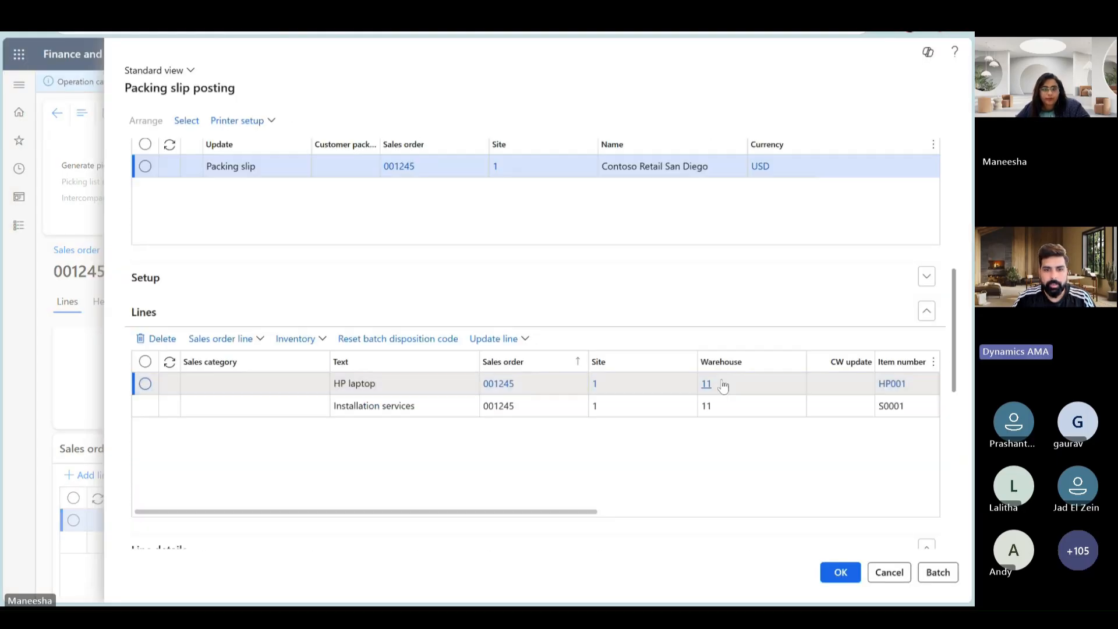
{"action": "scroll", "coordinate": [722, 384], "scroll_direction": "down", "scroll_amount": 3}
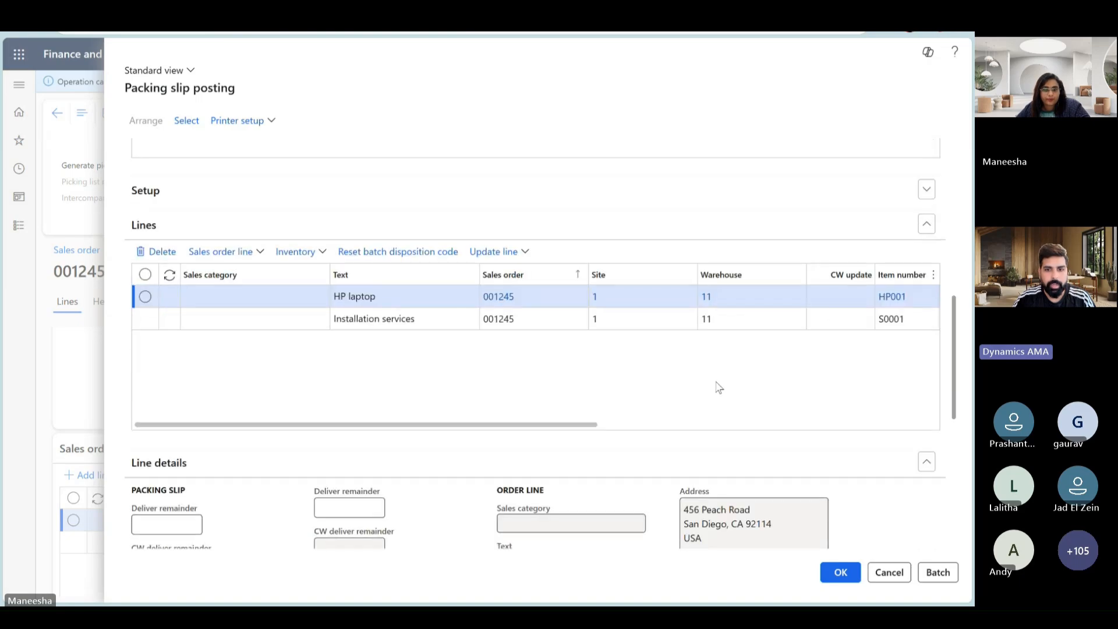
{"action": "left_click_drag", "start_coordinate": [582, 399], "coordinate": [691, 400]}
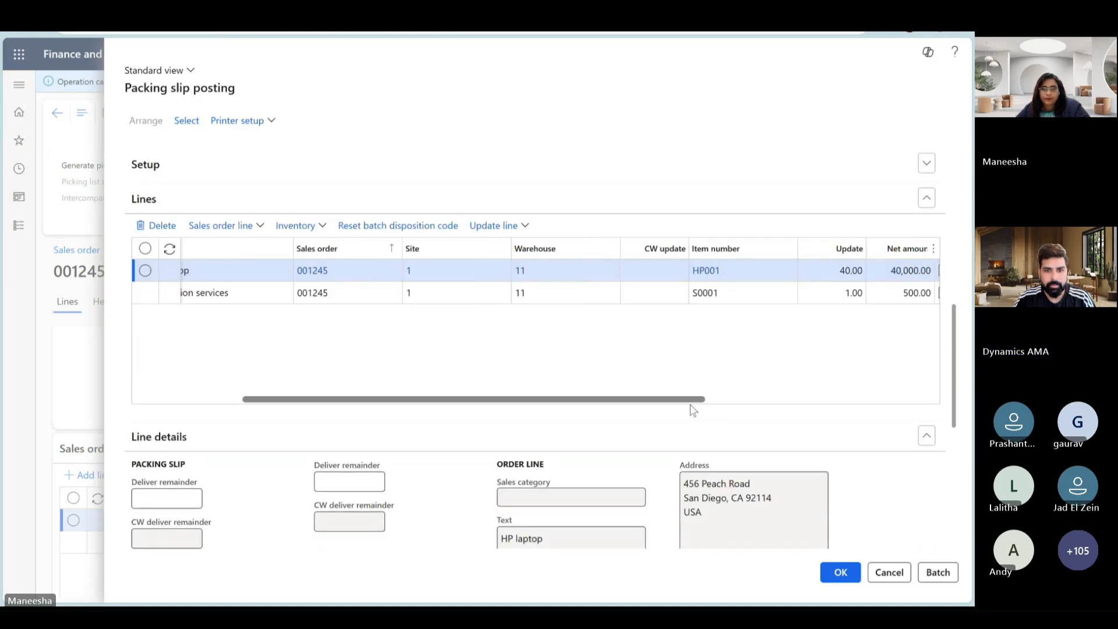
{"action": "left_click", "coordinate": [524, 228]}
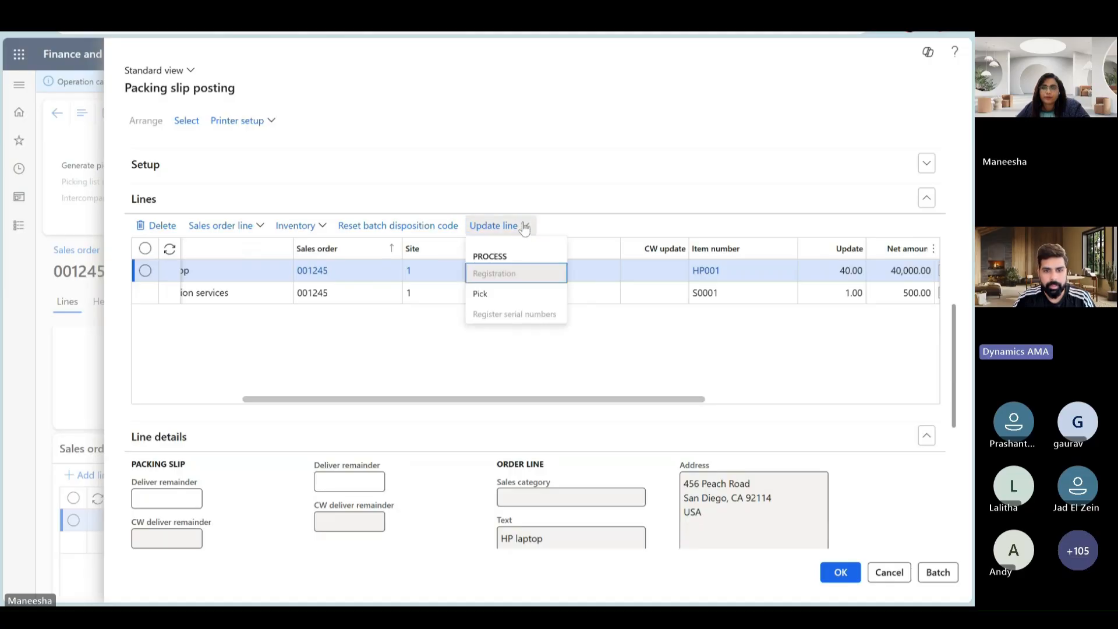
{"action": "left_click", "coordinate": [484, 295]}
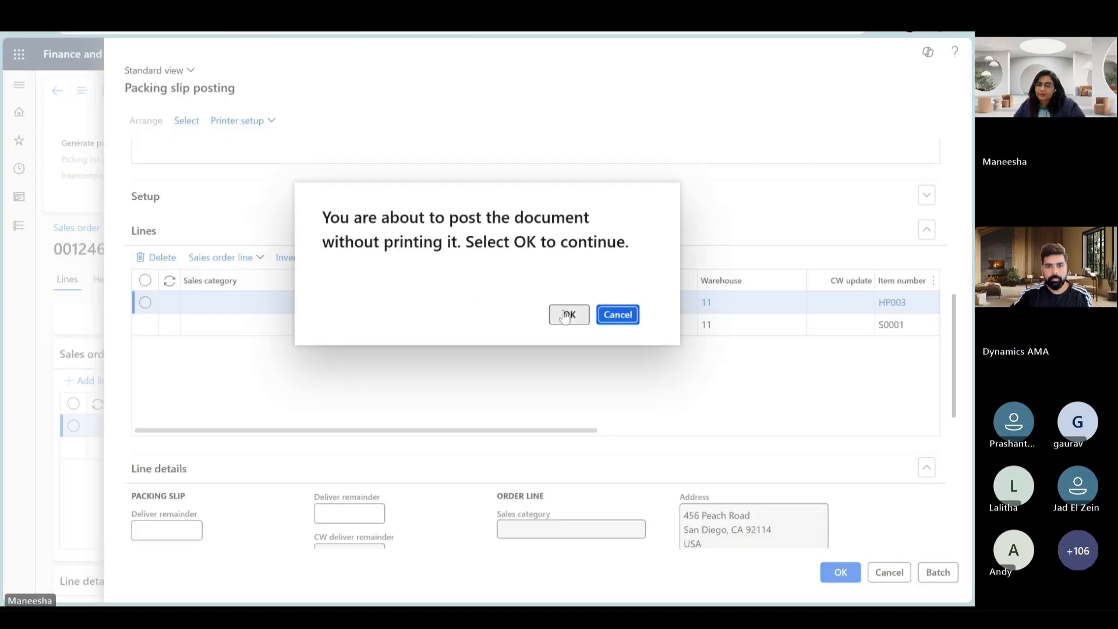
- Post the HP003 sales order's packing slip without printing and open the lines of its packing slip journal
{"action": "left_click", "coordinate": [569, 315]}
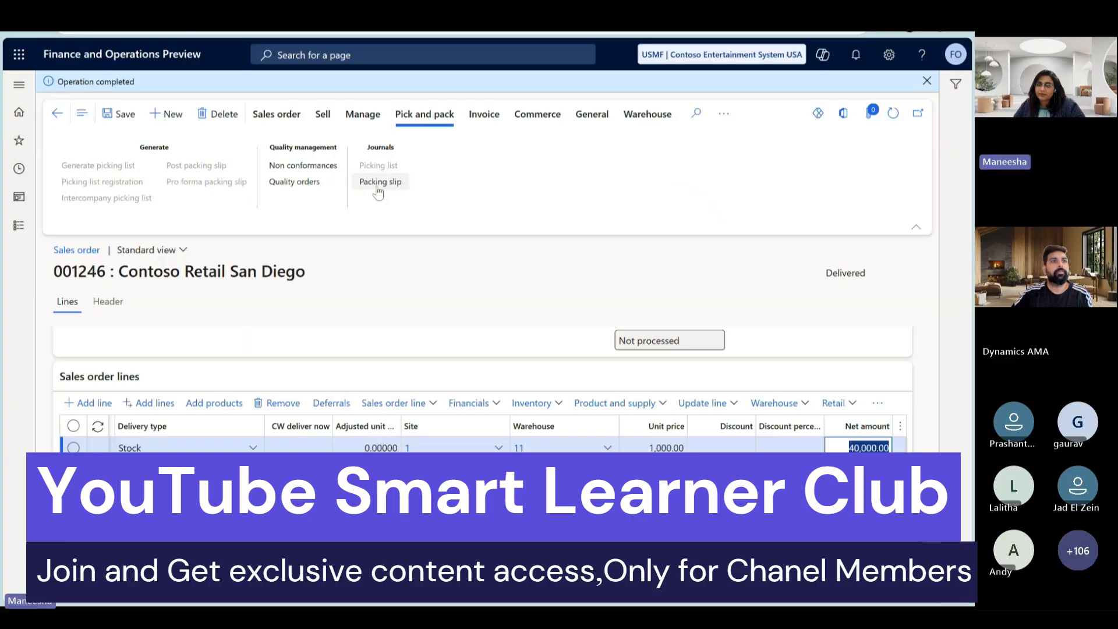
{"action": "left_click", "coordinate": [377, 187]}
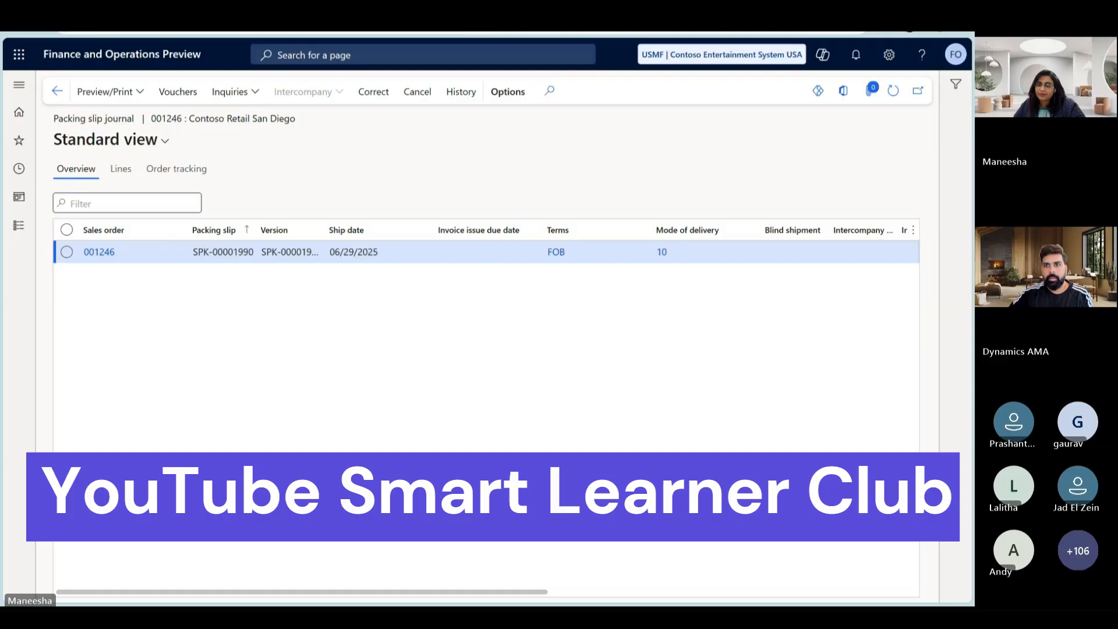
{"action": "left_click", "coordinate": [125, 175]}
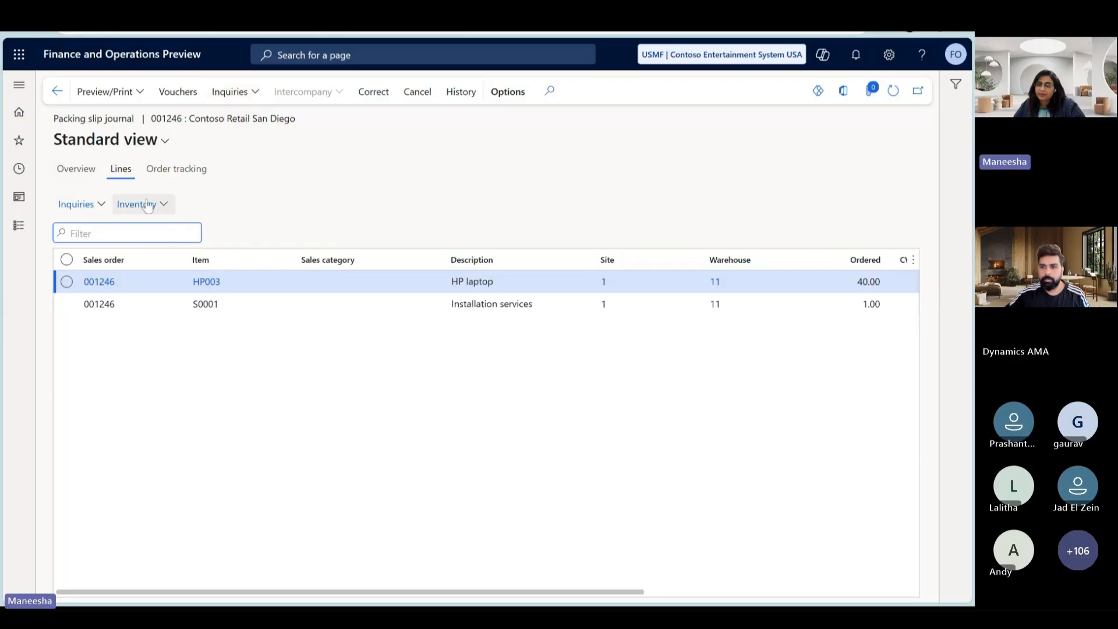
- Open the lot transactions of the HP003 laptop journal line and examine its issue status and quantity
{"action": "left_click", "coordinate": [233, 91]}
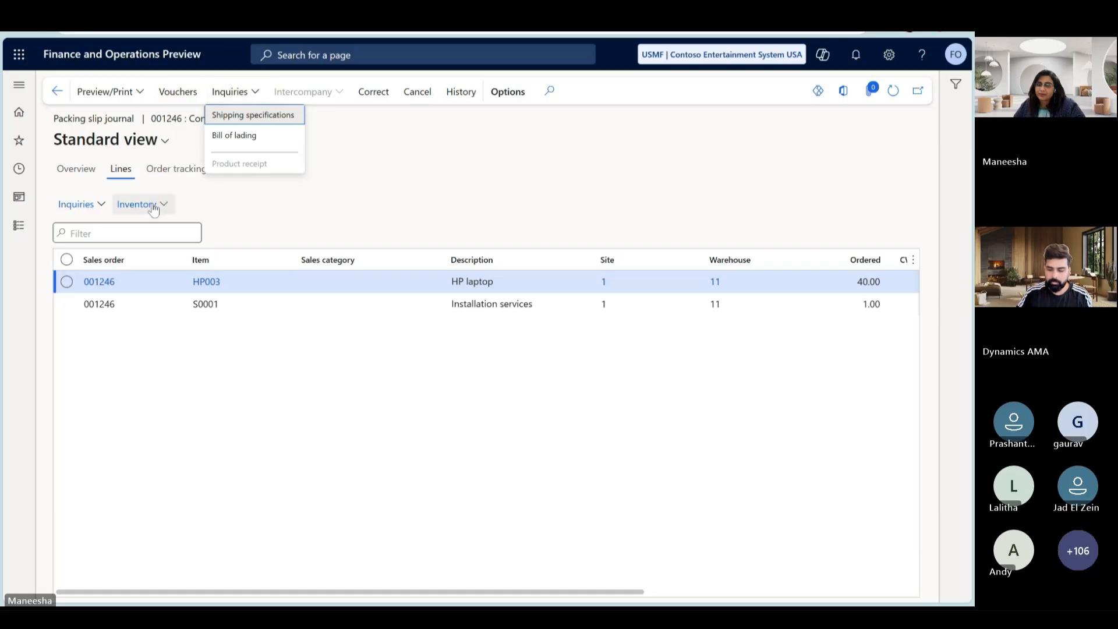
{"action": "key", "text": "Escape"}
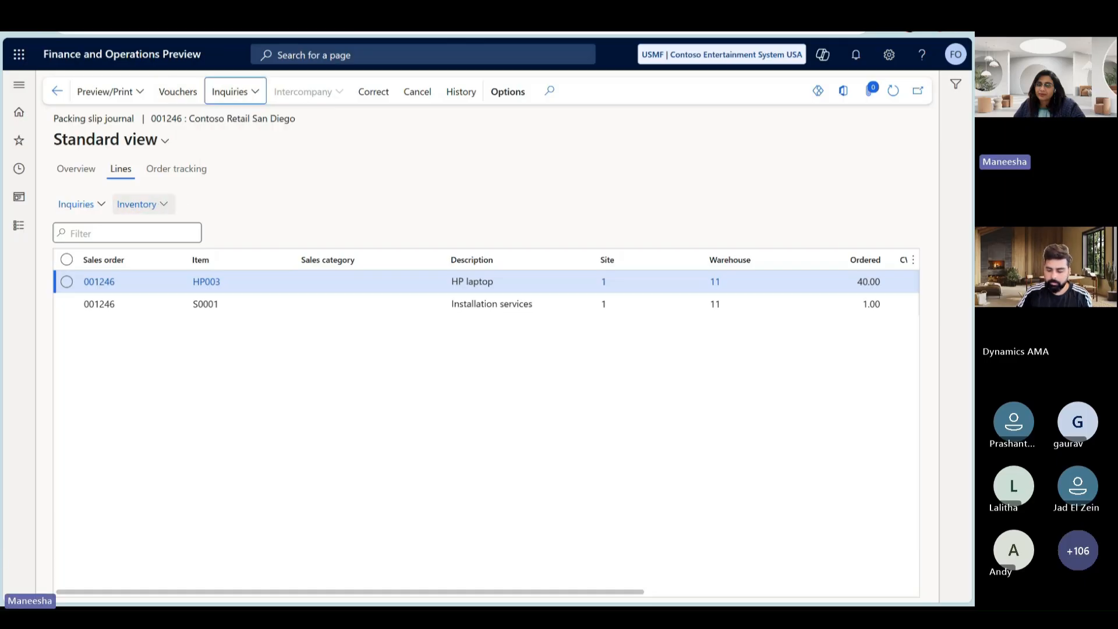
{"action": "left_click", "coordinate": [172, 206]}
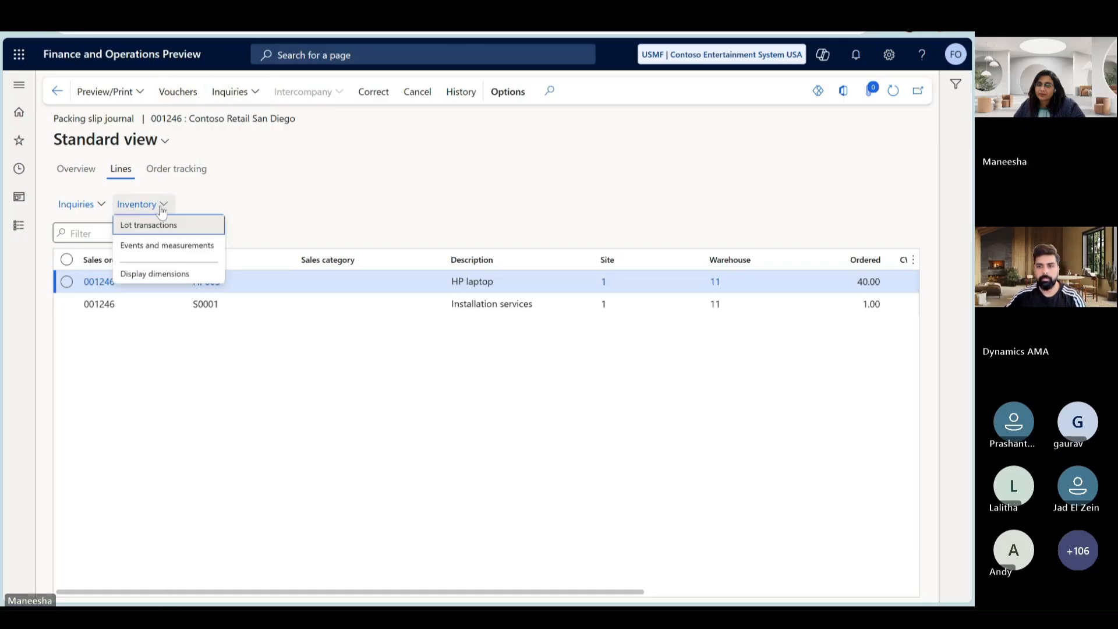
{"action": "left_click", "coordinate": [155, 226]}
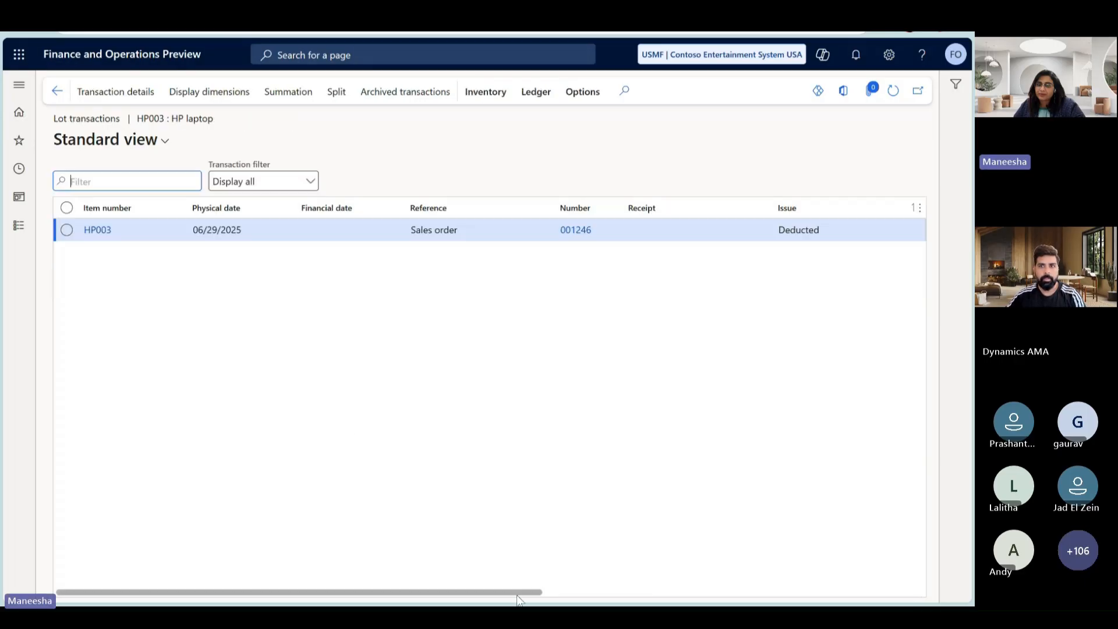
{"action": "left_click_drag", "start_coordinate": [514, 592], "coordinate": [569, 592]}
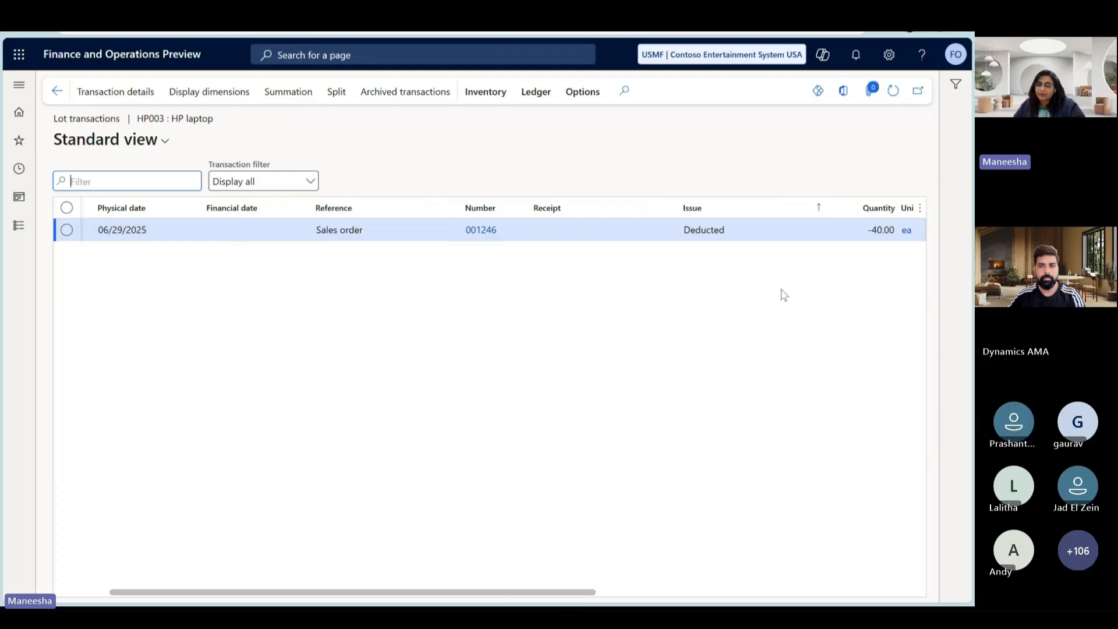
- Examine the HP003 lot transaction's cost amount, site, warehouse and location, and return to its item number and dates
{"action": "left_click", "coordinate": [688, 238]}
{"action": "left_click_drag", "start_coordinate": [519, 592], "coordinate": [698, 592]}
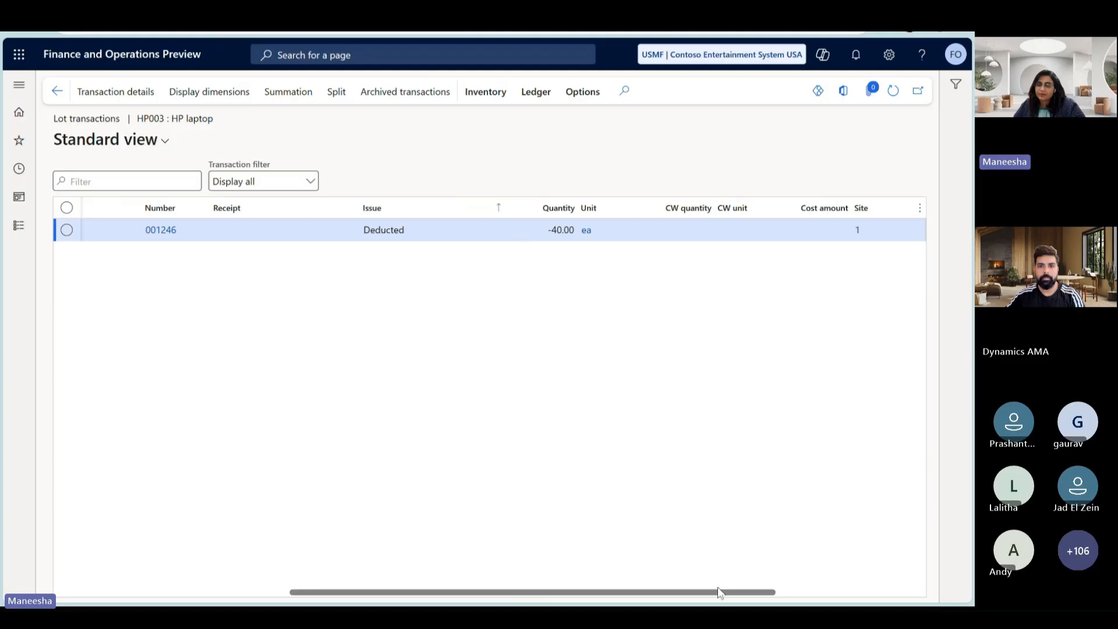
{"action": "left_click_drag", "start_coordinate": [721, 592], "coordinate": [870, 591]}
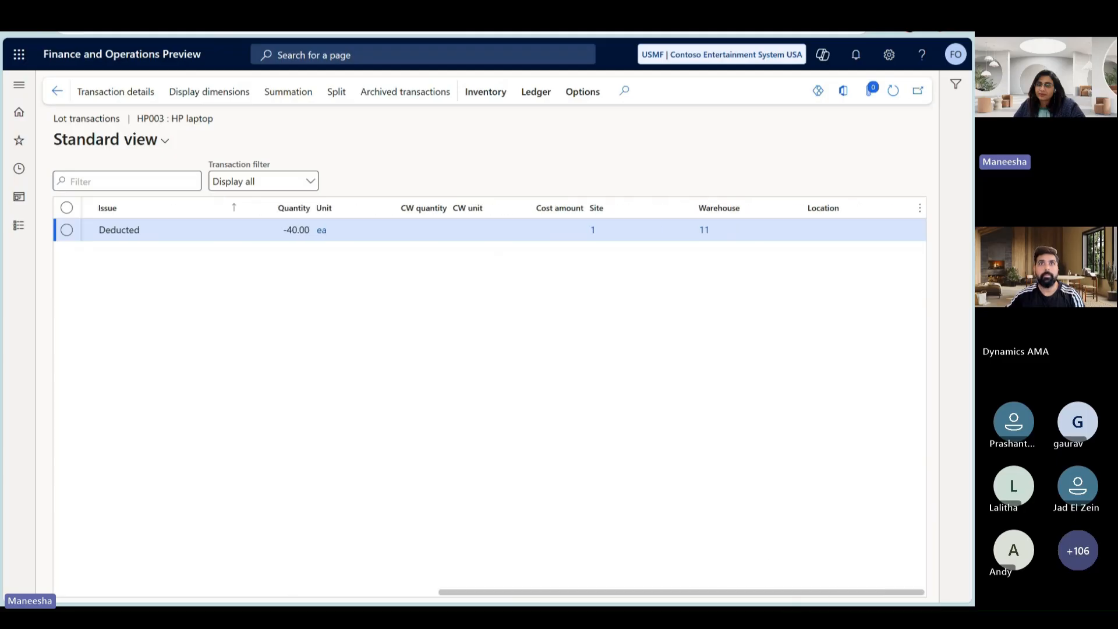
{"action": "scroll", "coordinate": [699, 446], "scroll_direction": "left", "scroll_amount": 10}
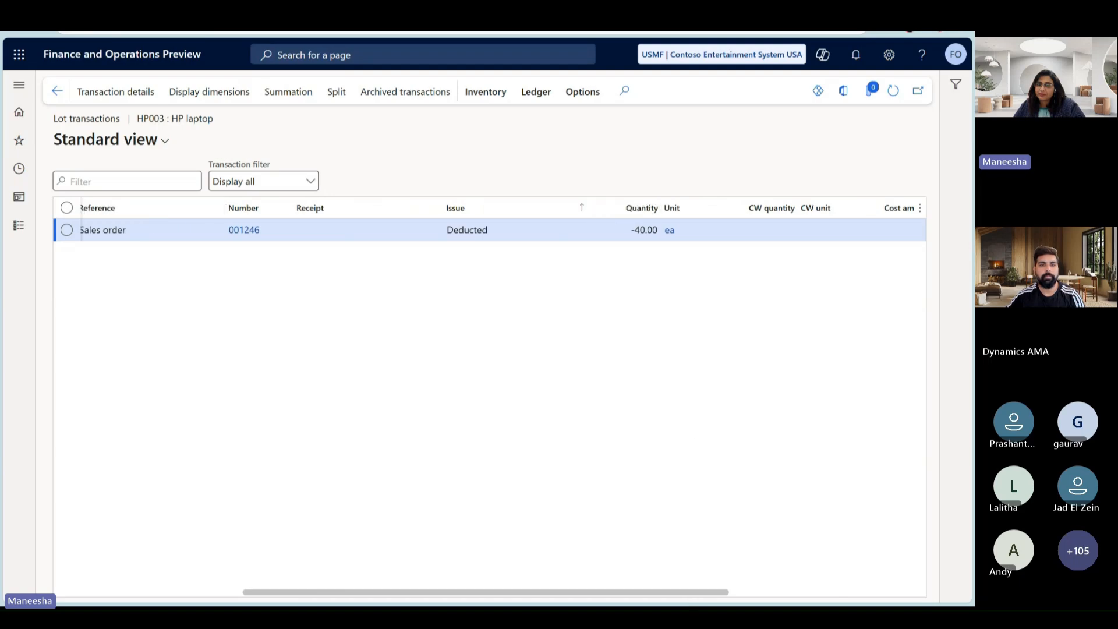
{"action": "scroll", "coordinate": [477, 589], "scroll_direction": "left", "scroll_amount": 10}
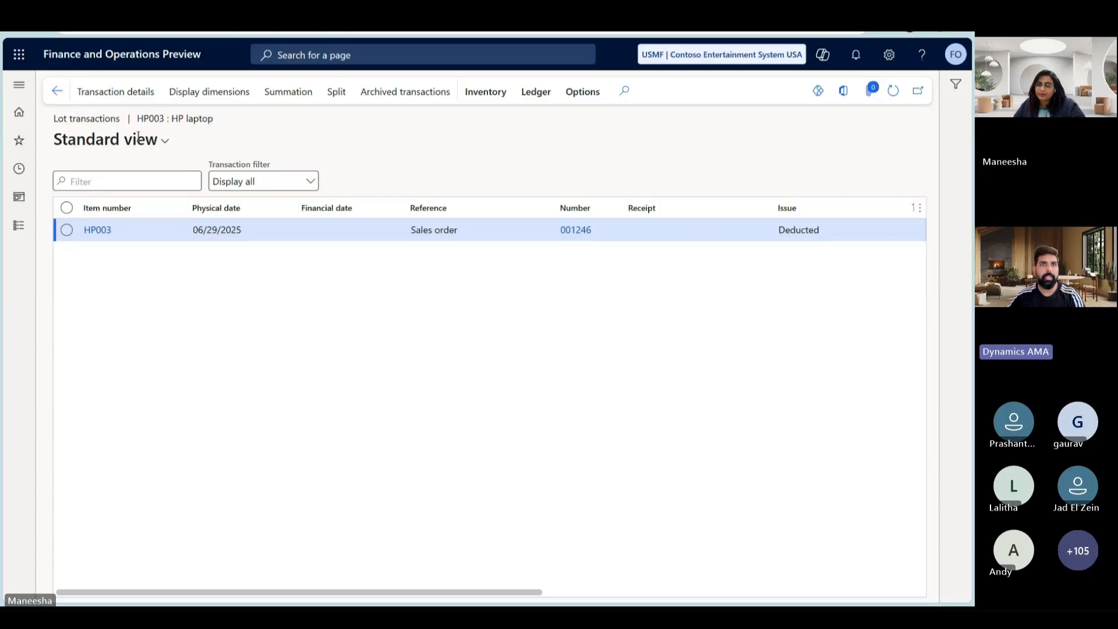
- Start inserting columns into the lot transactions grid, filter the available fields by "physical" and select Physical cost amount
{"action": "right_click", "coordinate": [723, 211]}
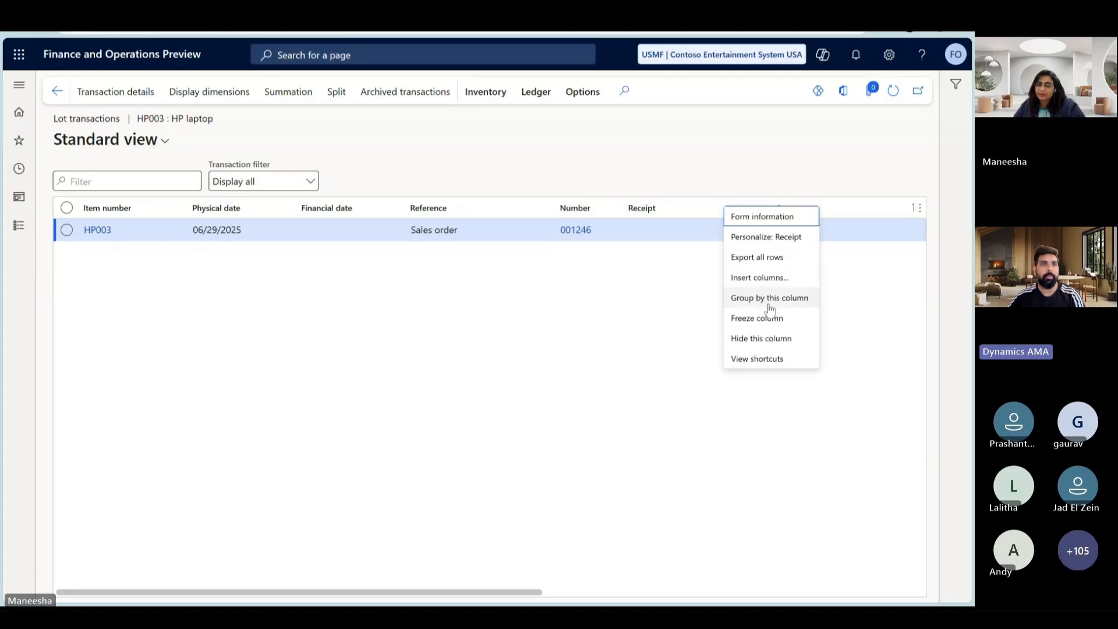
{"action": "left_click", "coordinate": [776, 277]}
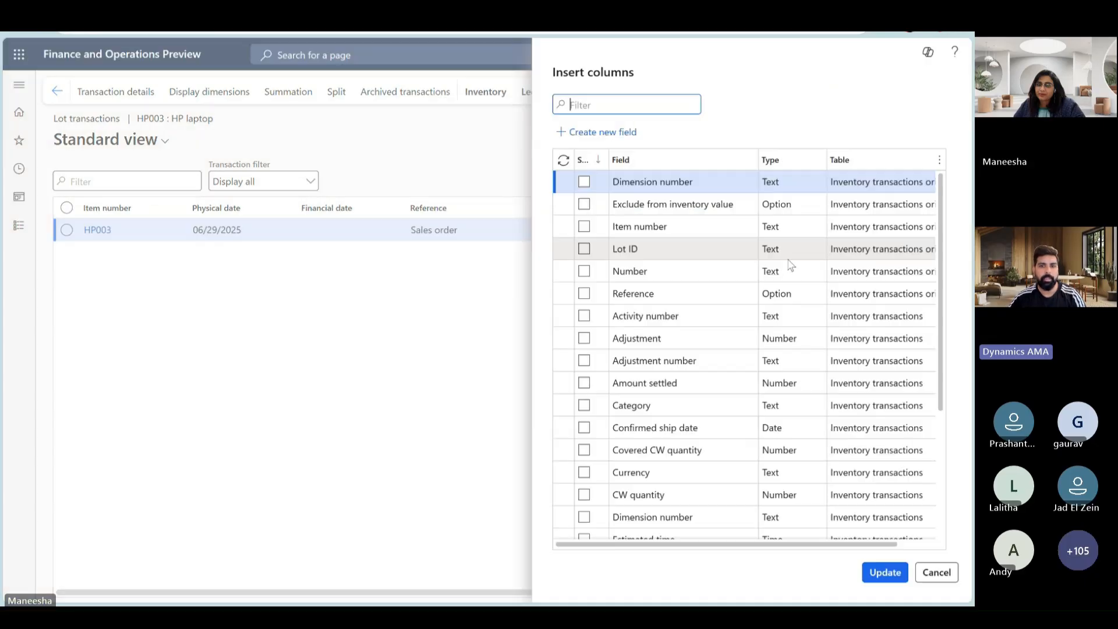
{"action": "left_click", "coordinate": [750, 160]}
{"action": "type", "text": "p"}
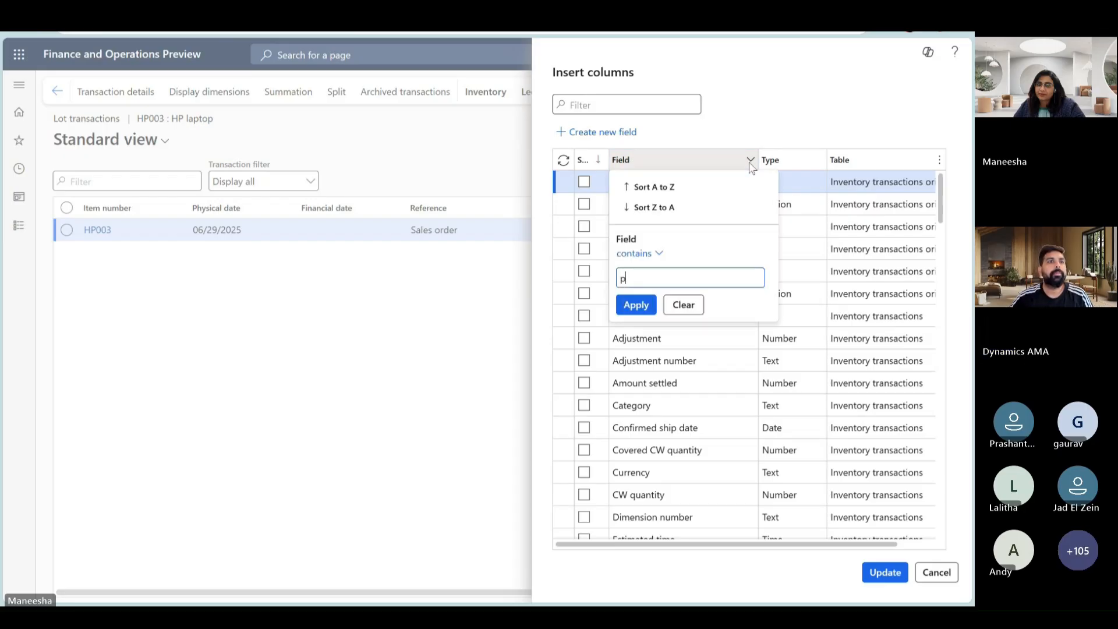
{"action": "type", "text": "hysical"}
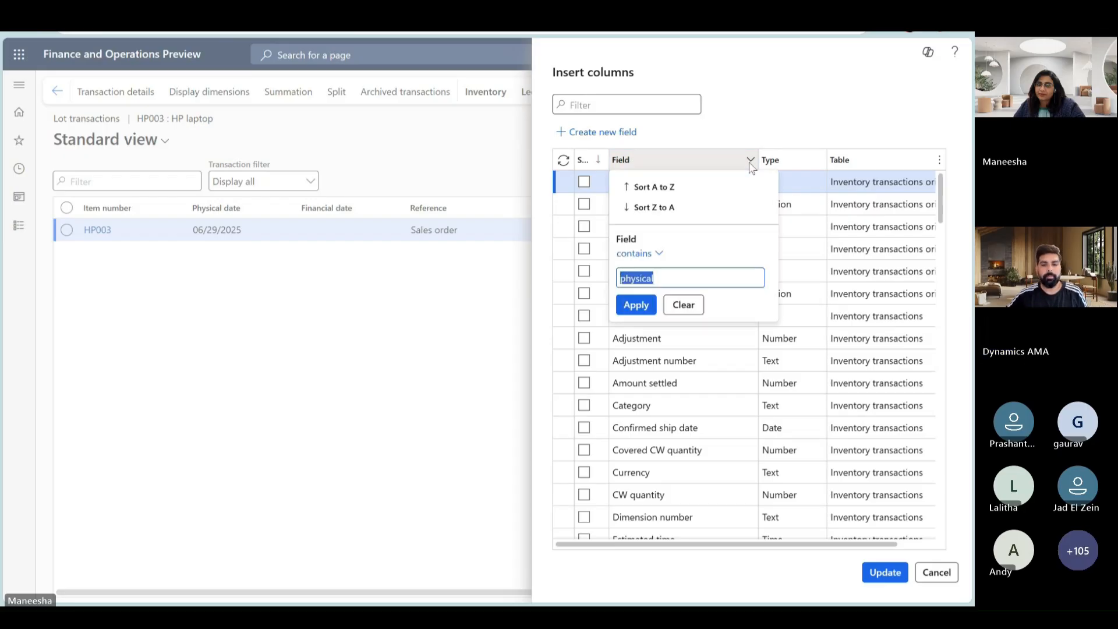
{"action": "key", "text": "Return"}
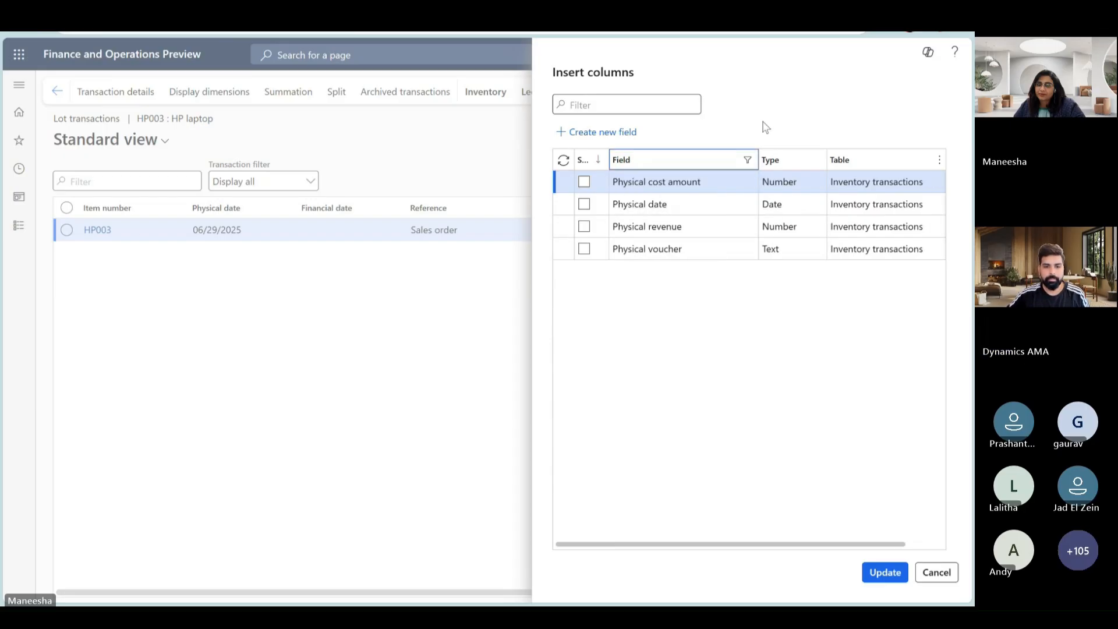
{"action": "left_click", "coordinate": [583, 183]}
{"action": "left_click", "coordinate": [583, 182]}
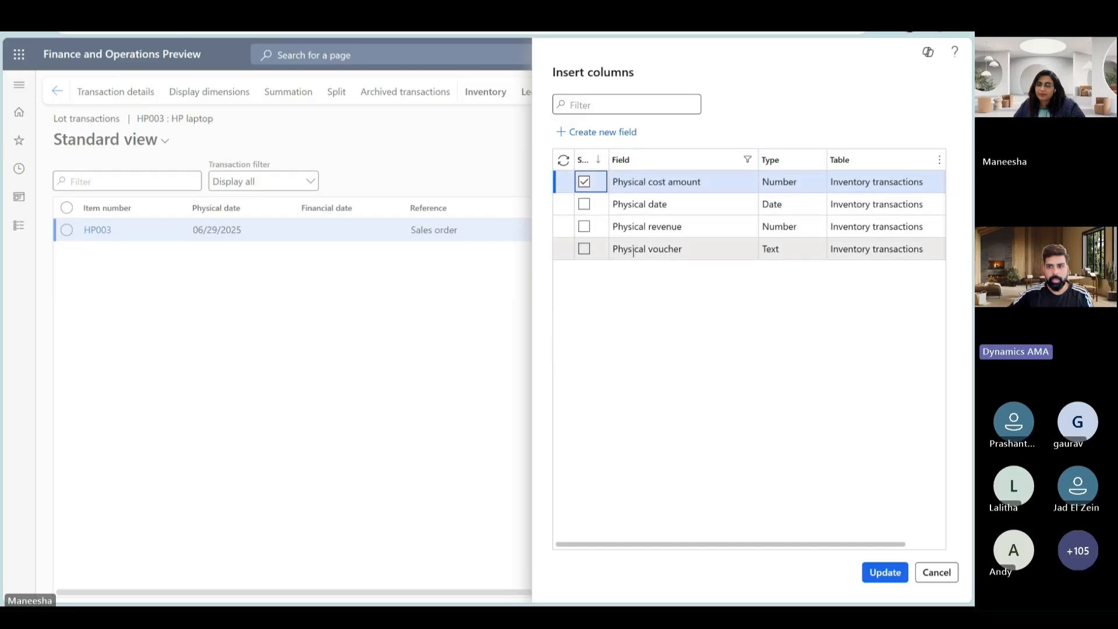
- Filter the available fields by "financial", select Financial cost amount as well, and update the grid with the chosen columns
{"action": "left_click", "coordinate": [749, 165]}
{"action": "left_click", "coordinate": [749, 164]}
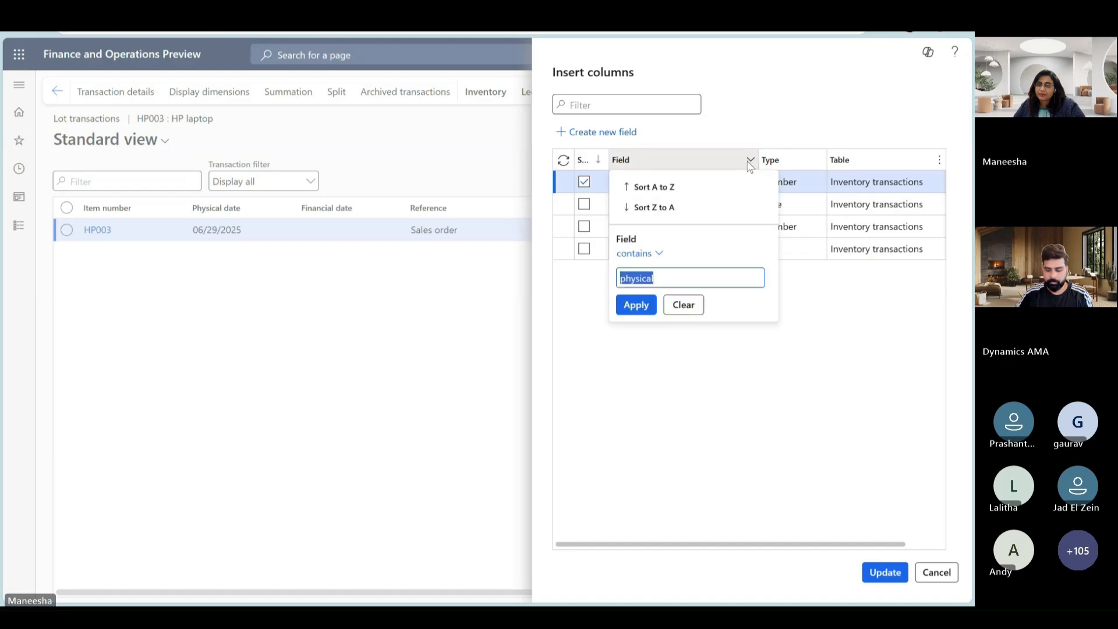
{"action": "type", "text": "financial"}
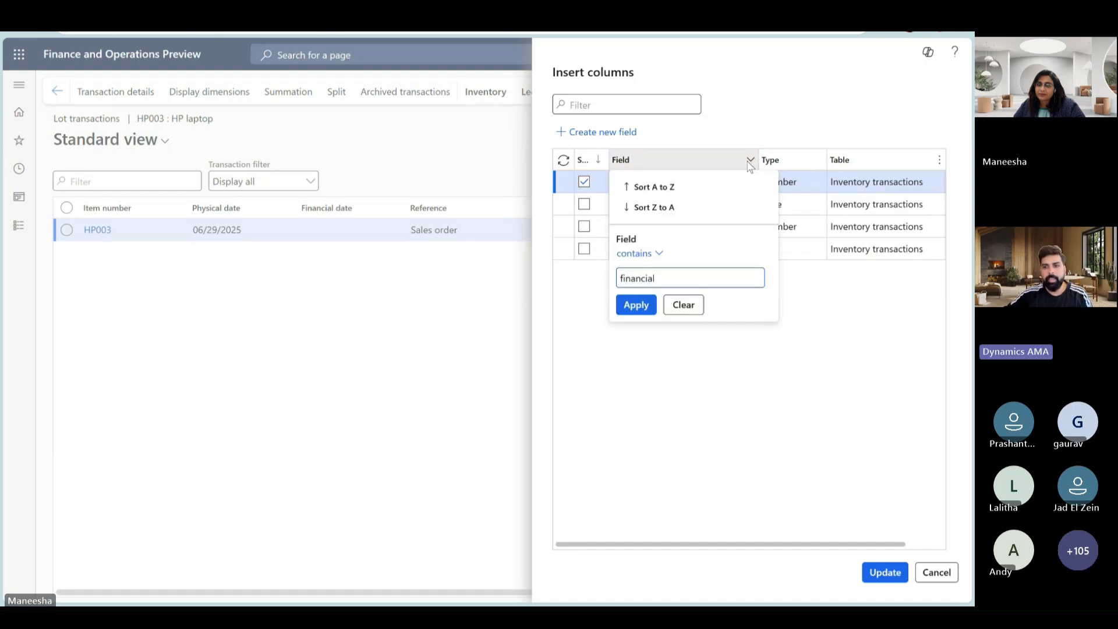
{"action": "key", "text": "Return"}
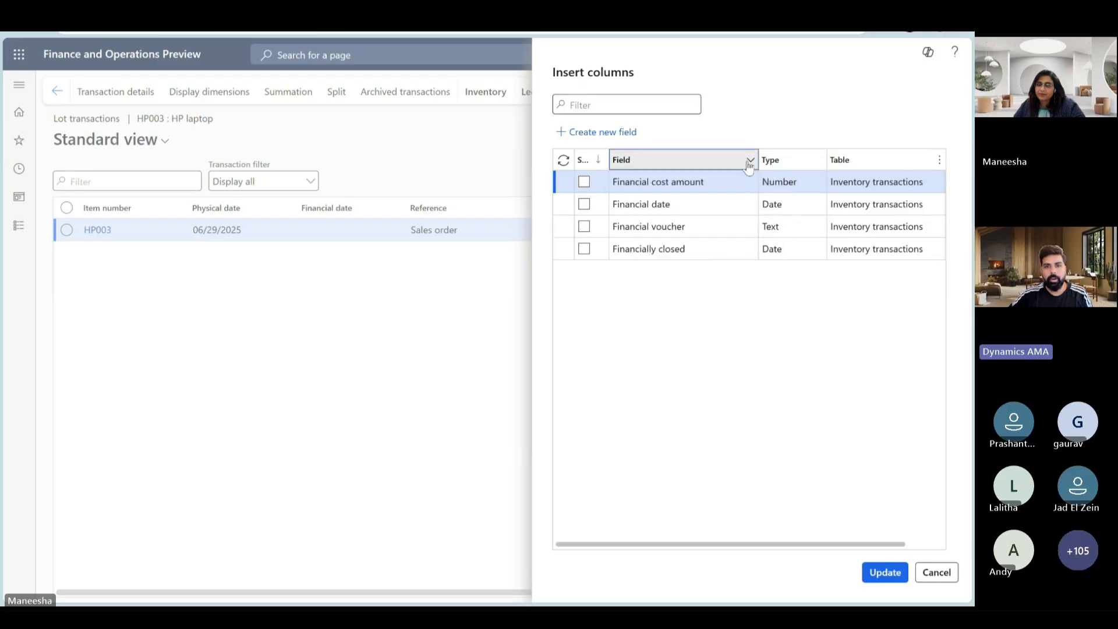
{"action": "left_click", "coordinate": [583, 182]}
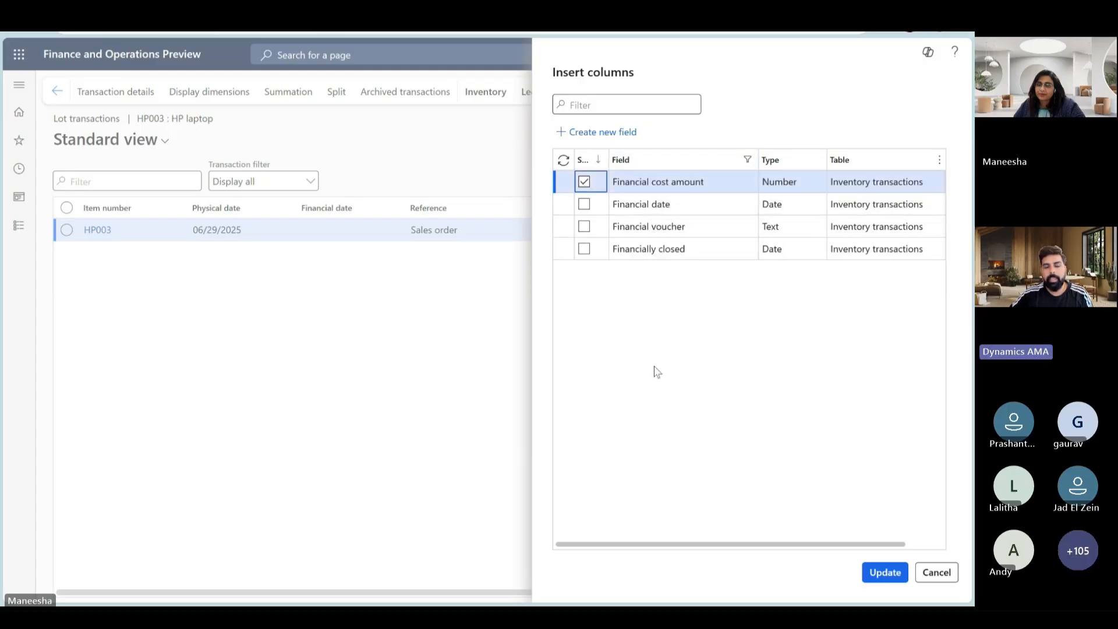
{"action": "left_click", "coordinate": [878, 576]}
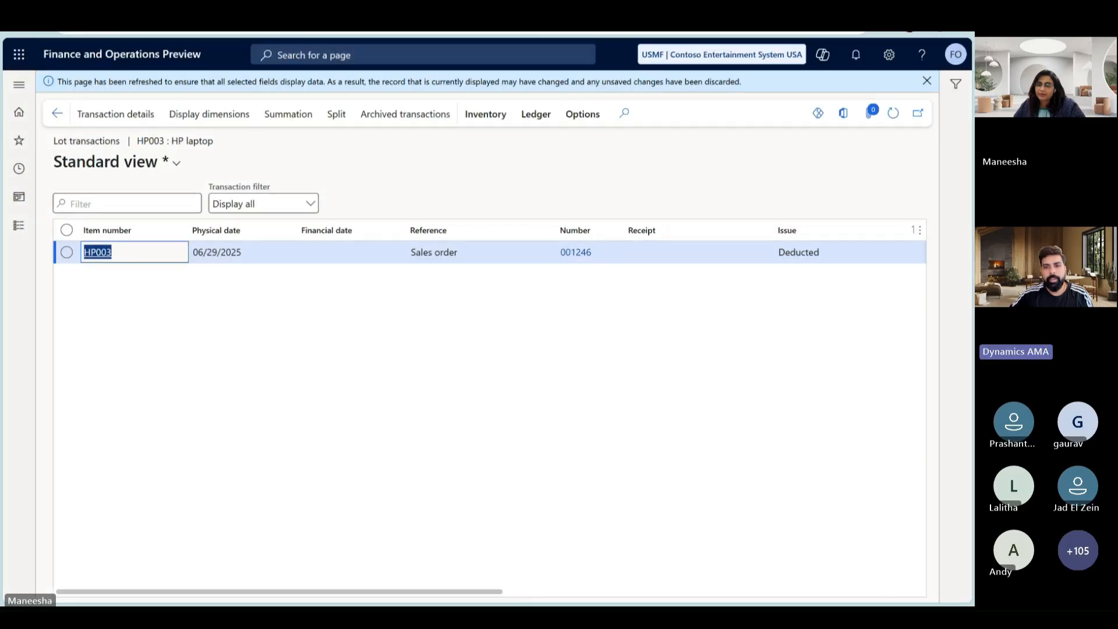
- Examine the lot transaction's financial and physical cost amounts, and switch to the Sales Order slide of the Class-15 PowerPoint presentation
{"action": "left_click_drag", "start_coordinate": [466, 593], "coordinate": [888, 594]}
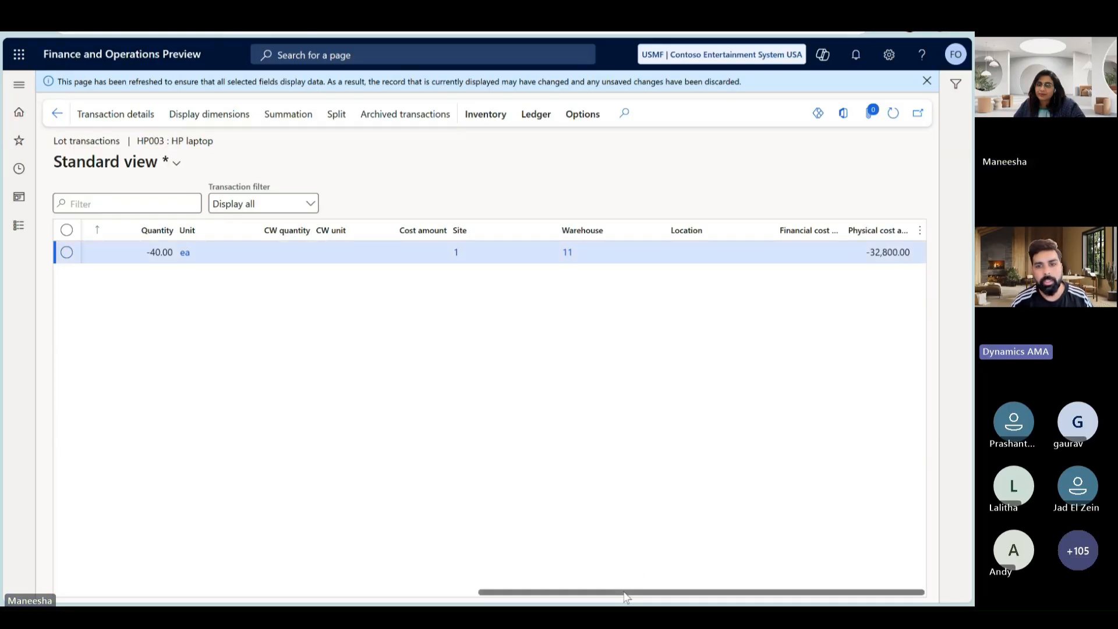
{"action": "mouse_move", "coordinate": [624, 593]}
{"action": "left_mouse_down"}
{"action": "mouse_move", "coordinate": [563, 585]}
{"action": "mouse_move", "coordinate": [624, 591]}
{"action": "left_mouse_up"}
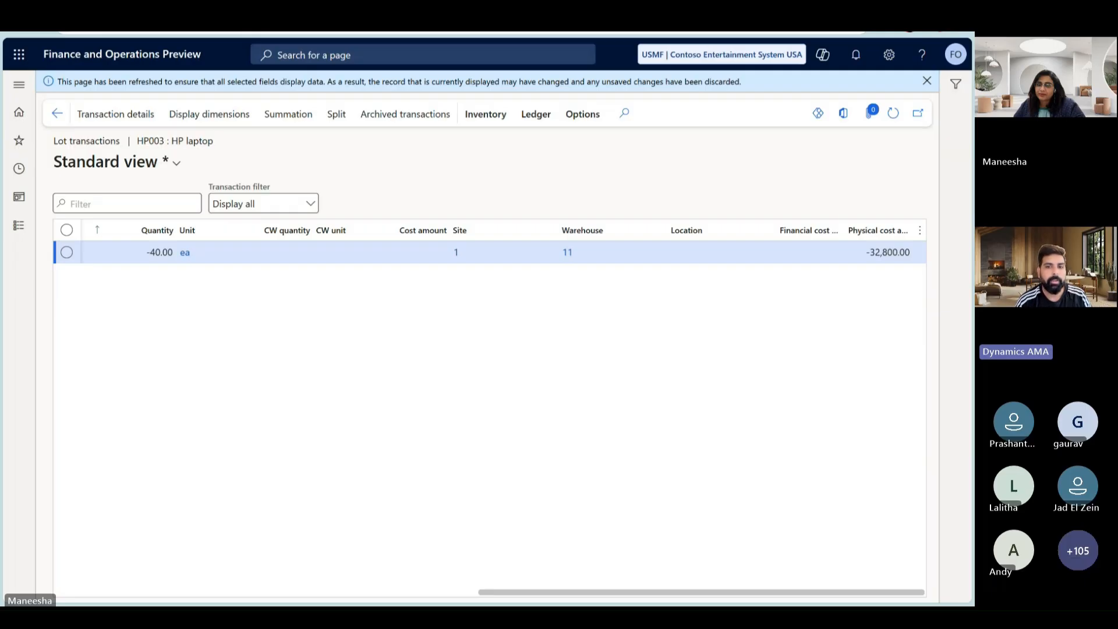
{"action": "left_click", "coordinate": [263, 32]}
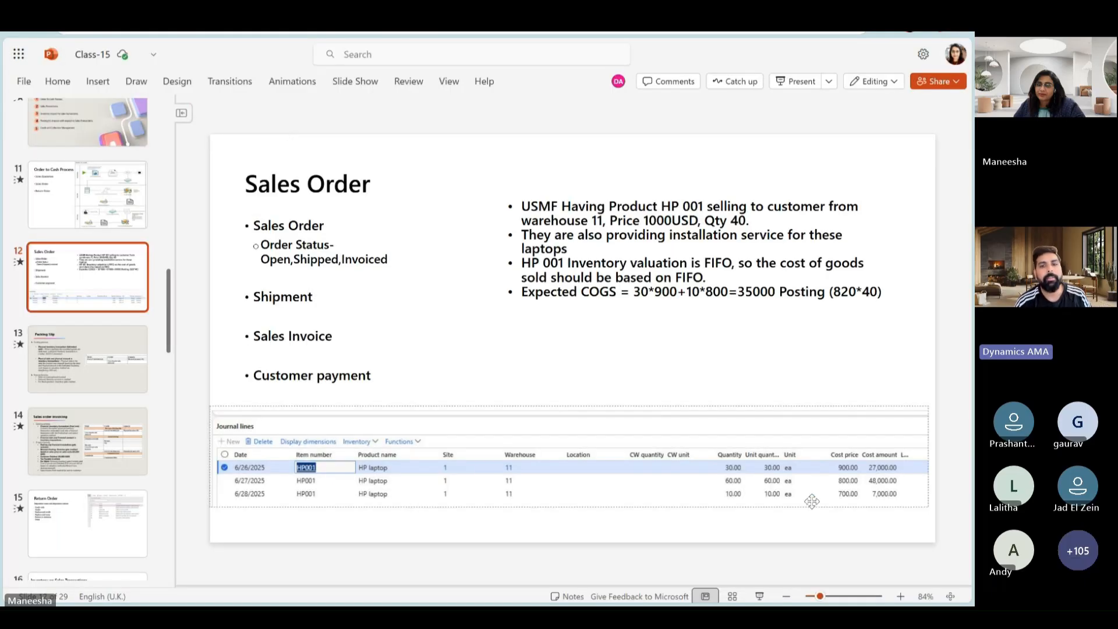